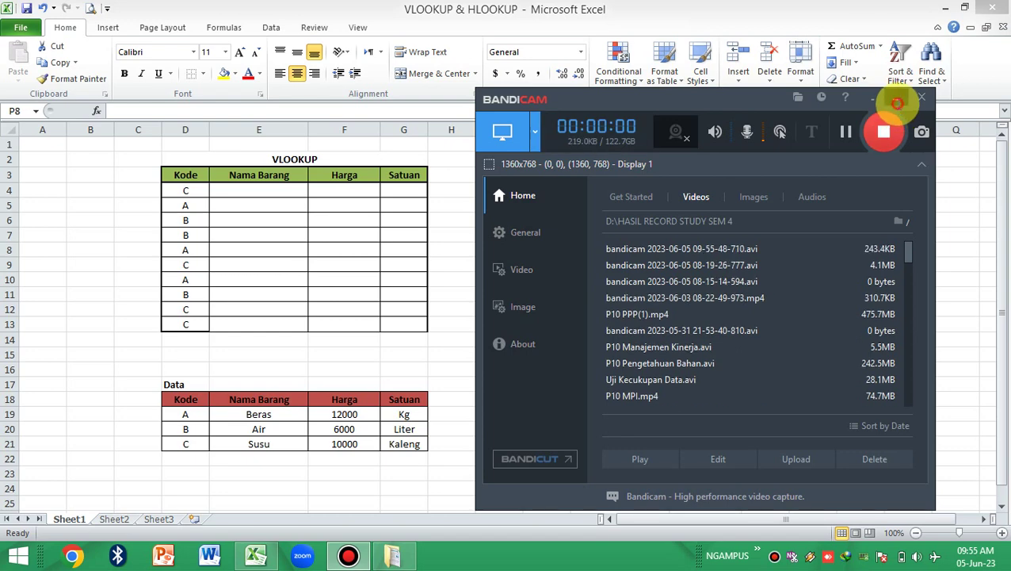
Start the Bandicam recording and minimize it so the worksheet with both lookup tables shows.
click(896, 98)
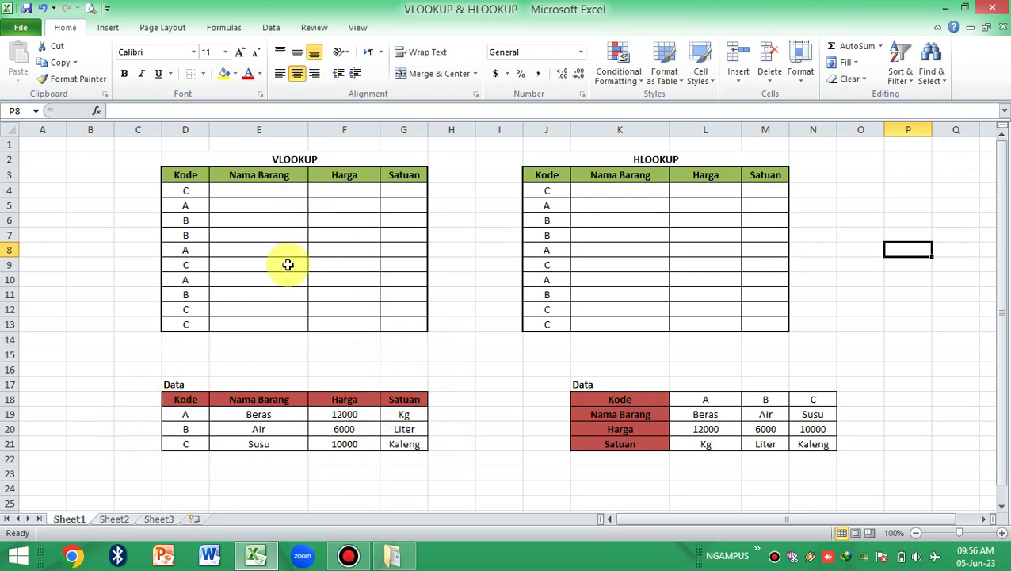
Begin E4's formula as =VLOOKUP(D4,D19:G21 using D4's code and the Data table.
click(200, 190)
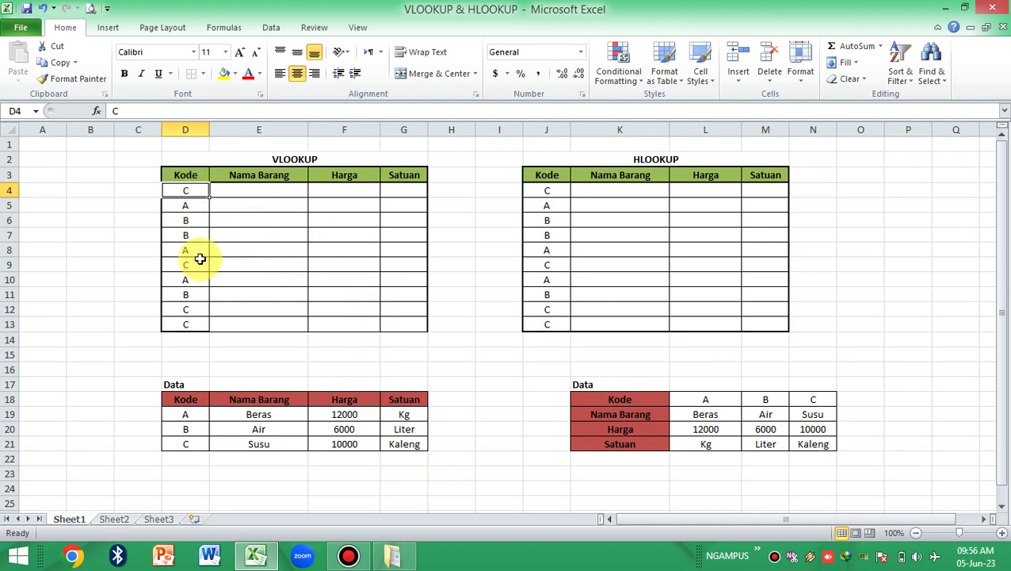
click(277, 191)
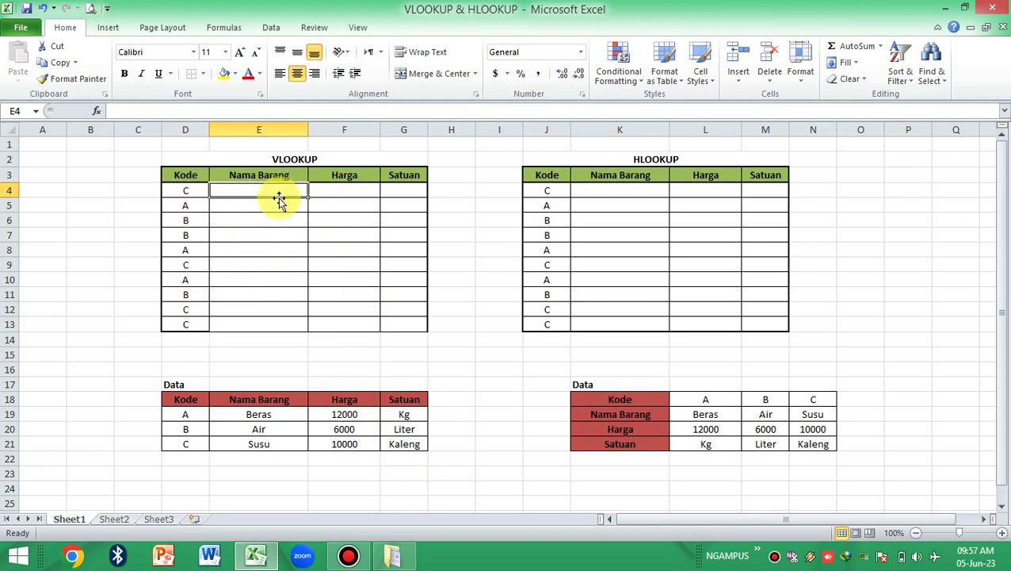
text(=)
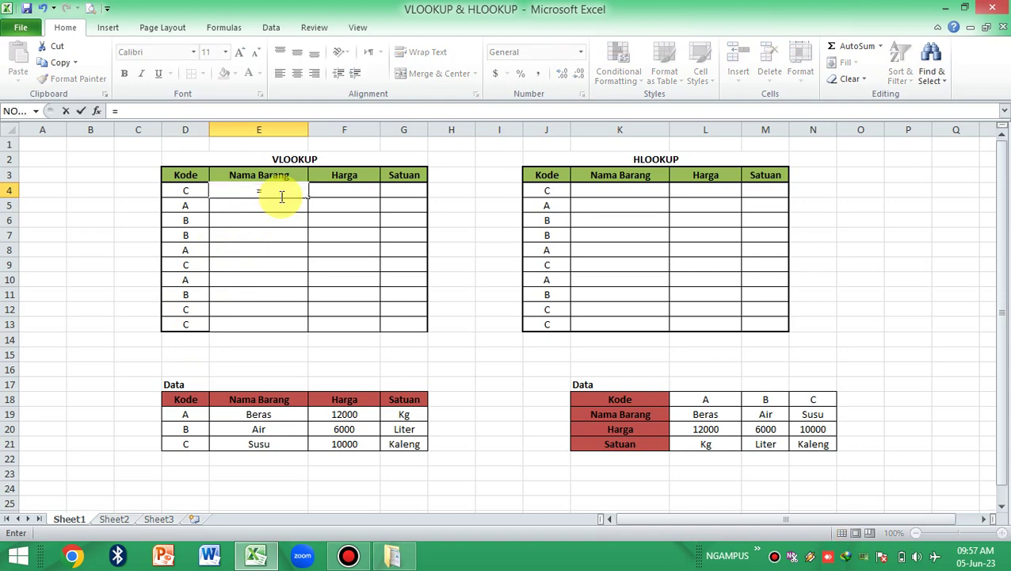
text(VOO)
text(K)
key(BackSpace)
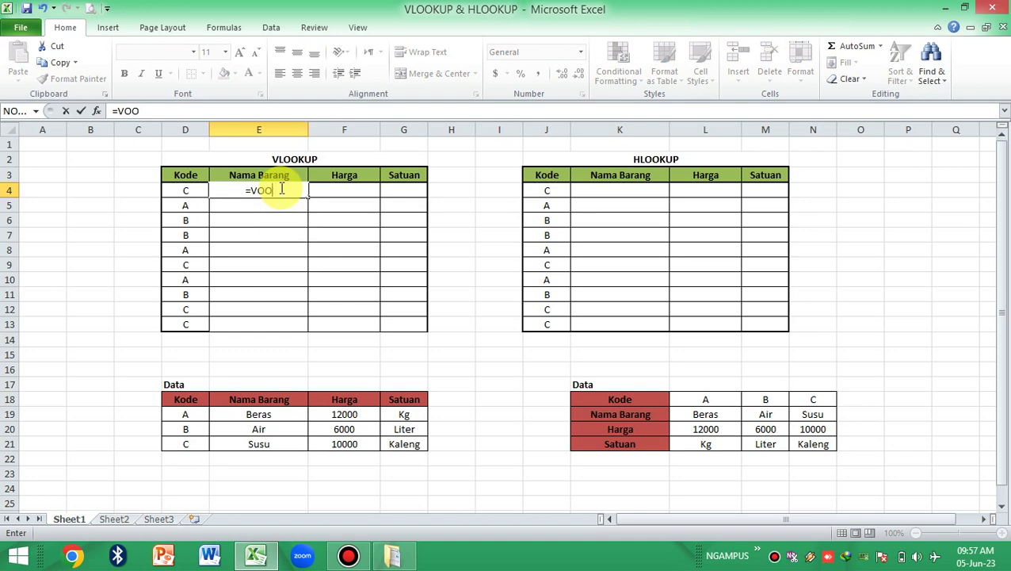
key(BackSpace)
key(BackSpace)
text(LOO)
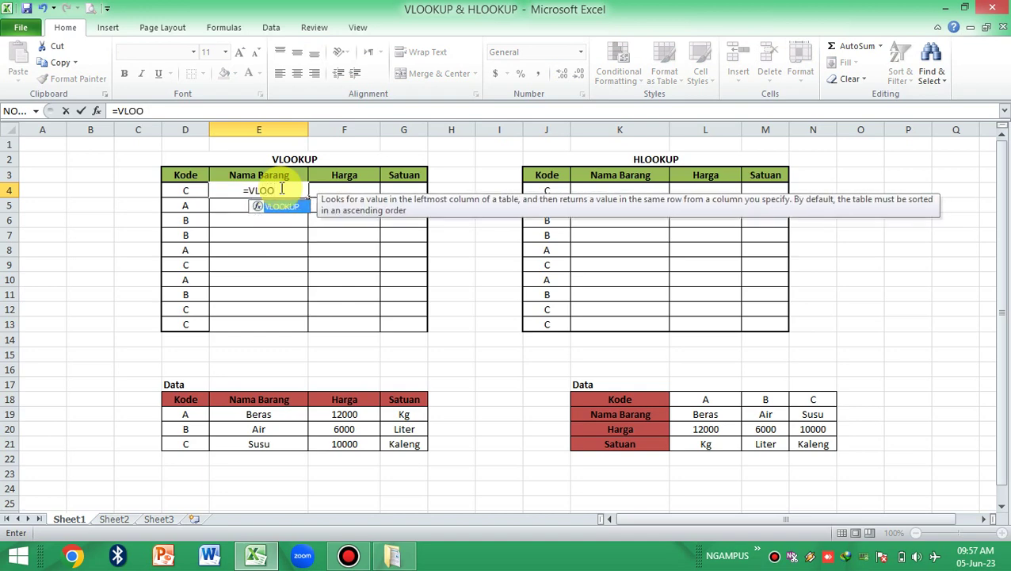
double_click(283, 206)
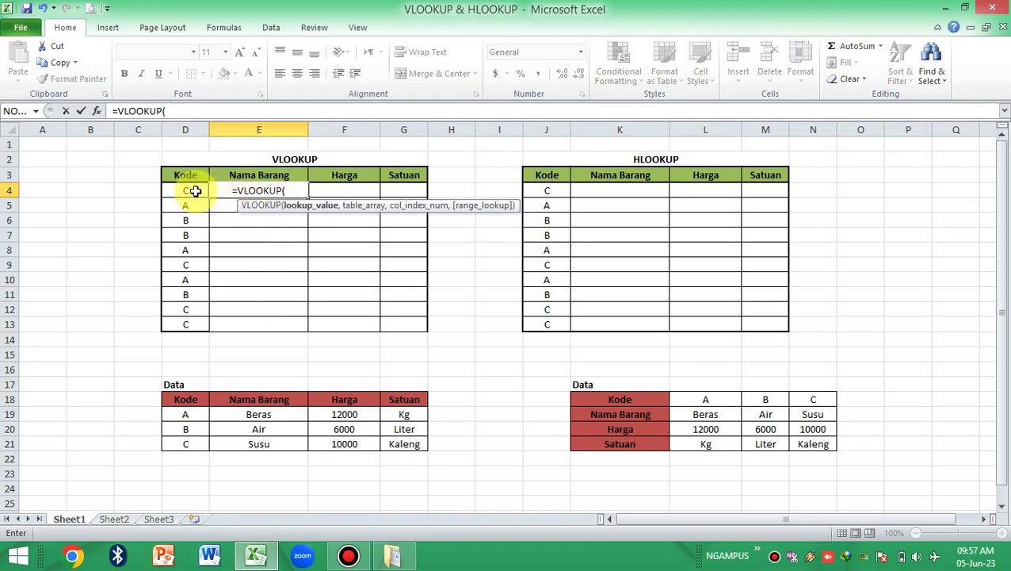
click(195, 191)
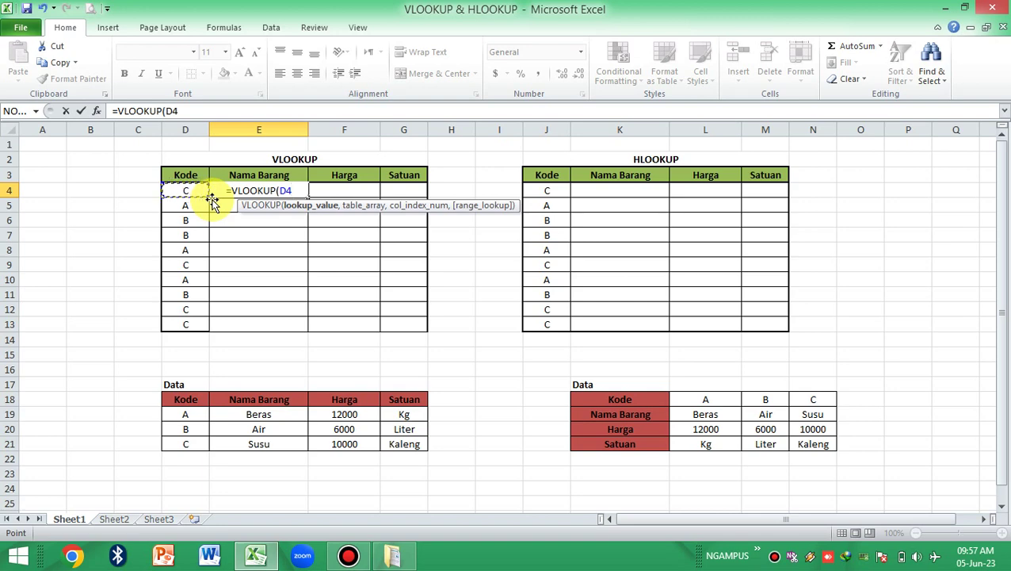
text(,)
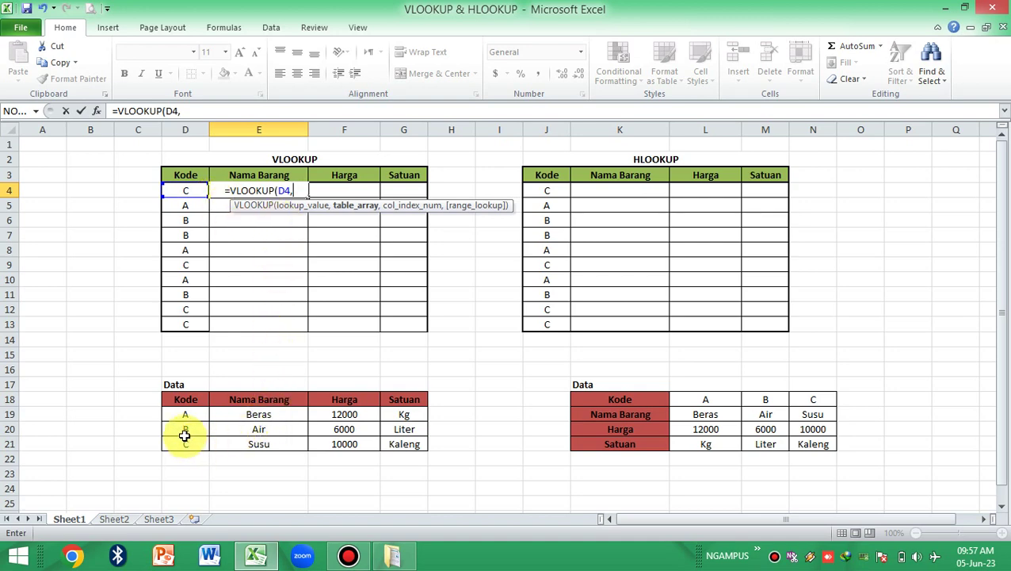
mouse_move(187, 414)
mouse_down()
mouse_move(243, 444)
mouse_move(395, 448)
mouse_up()
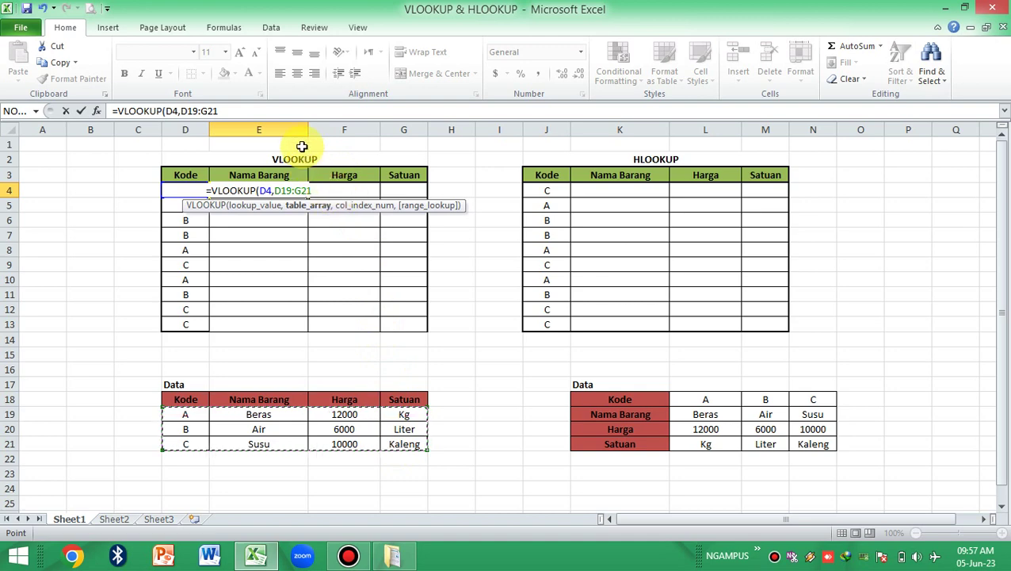
Lock the range to $D$19:$G$21 and finish E4 with column 2 and FALSE, returning Susu.
click(282, 191)
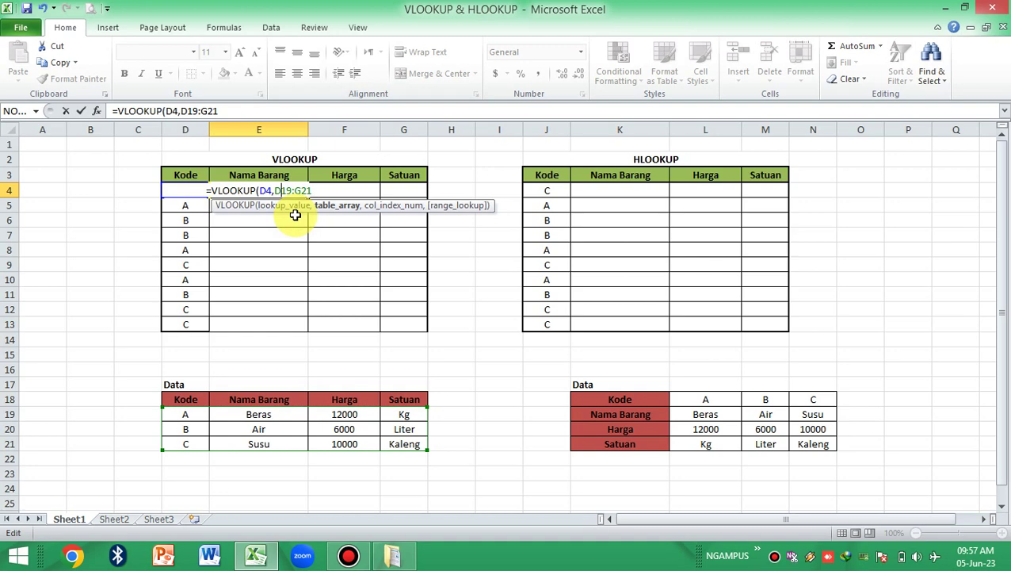
text($)
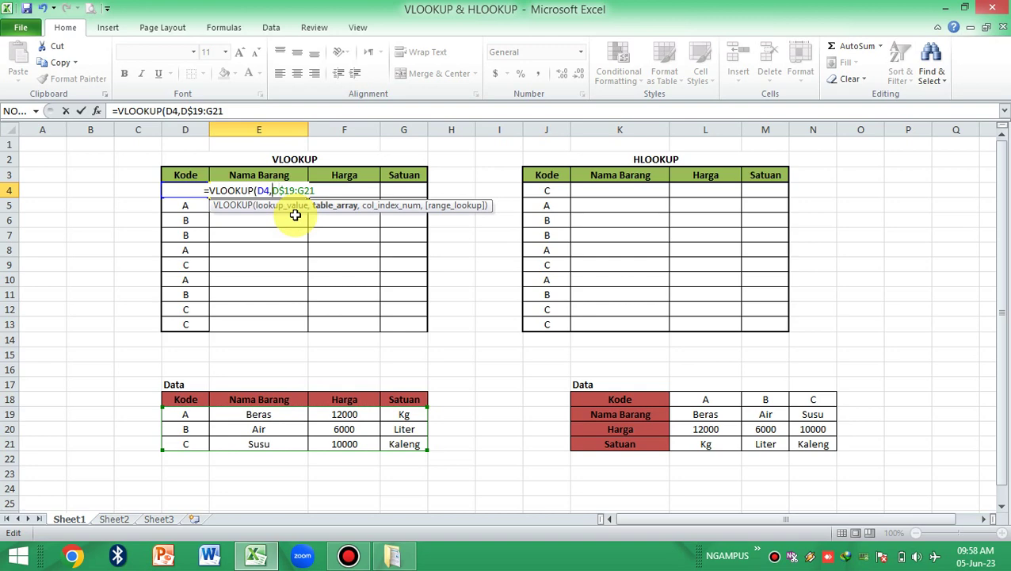
text($)
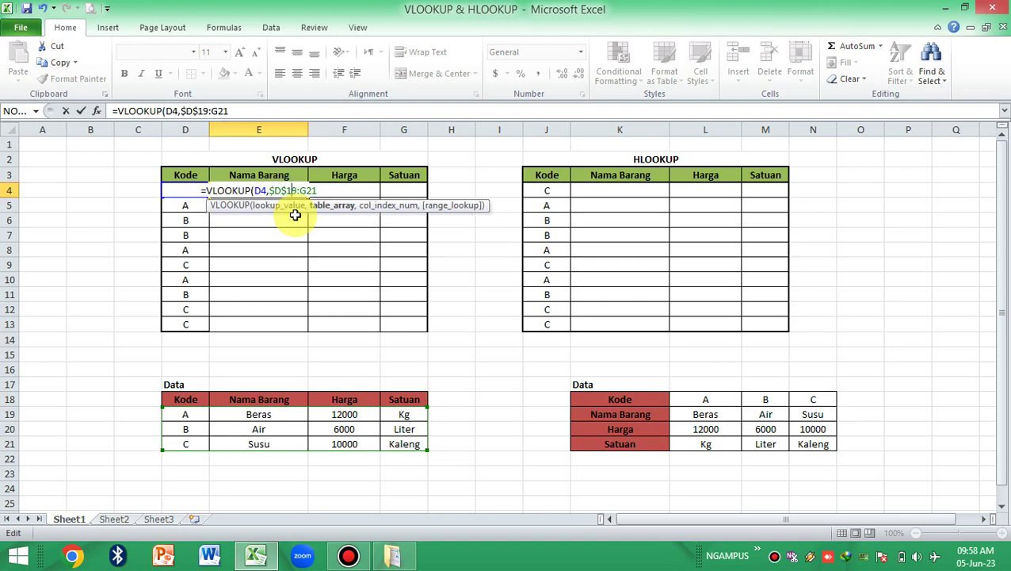
text($)
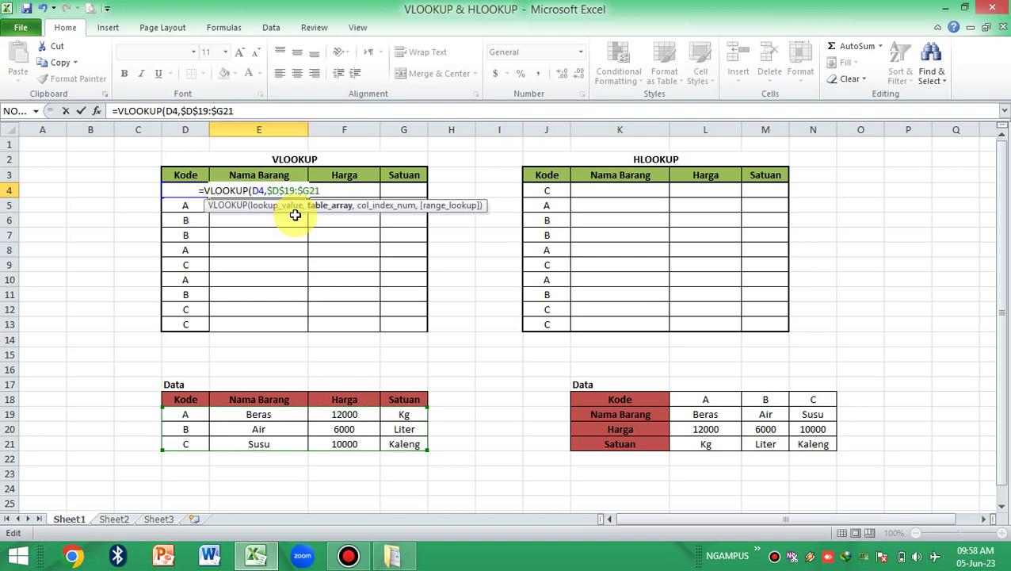
text($)
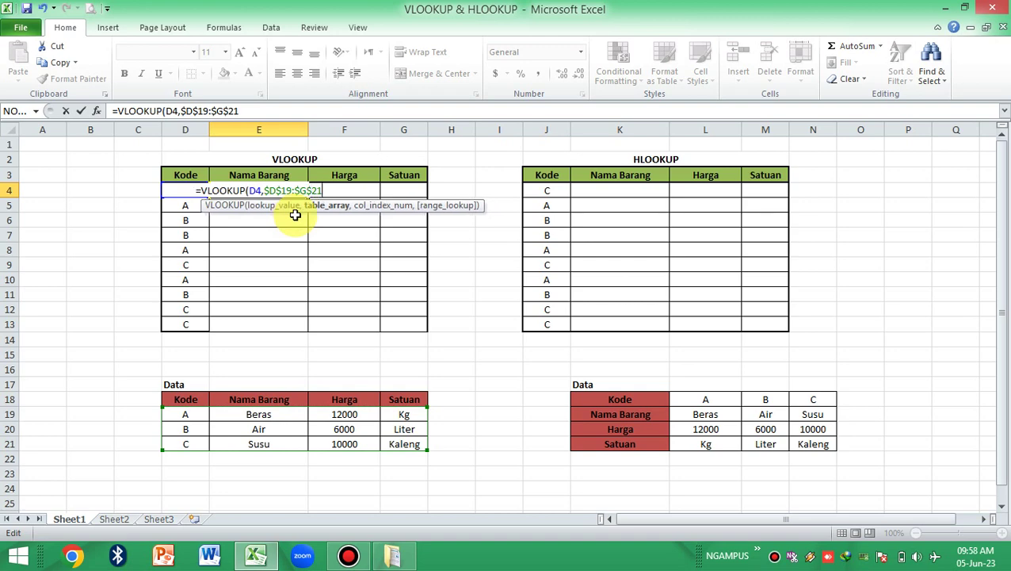
text(,)
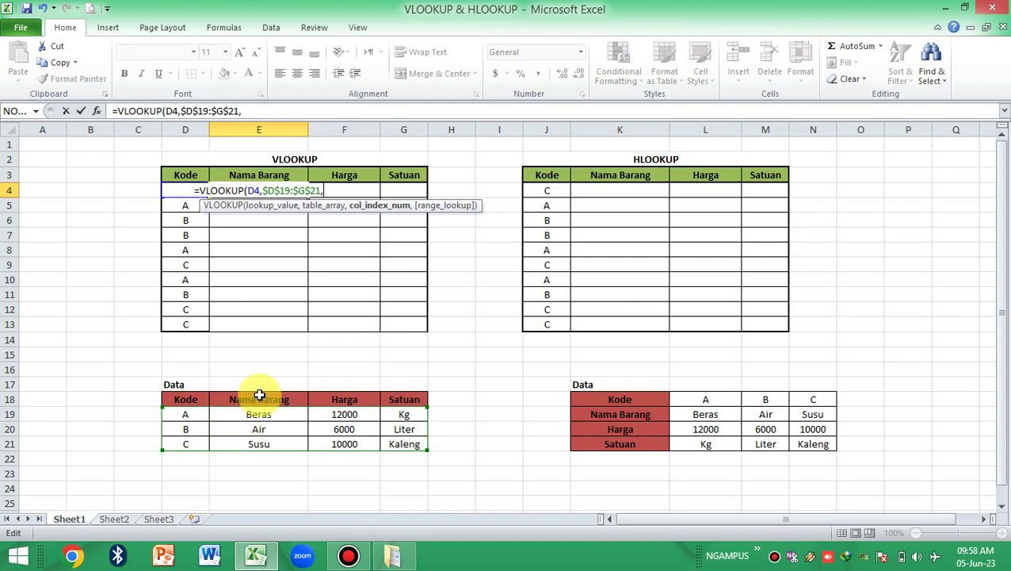
text(2)
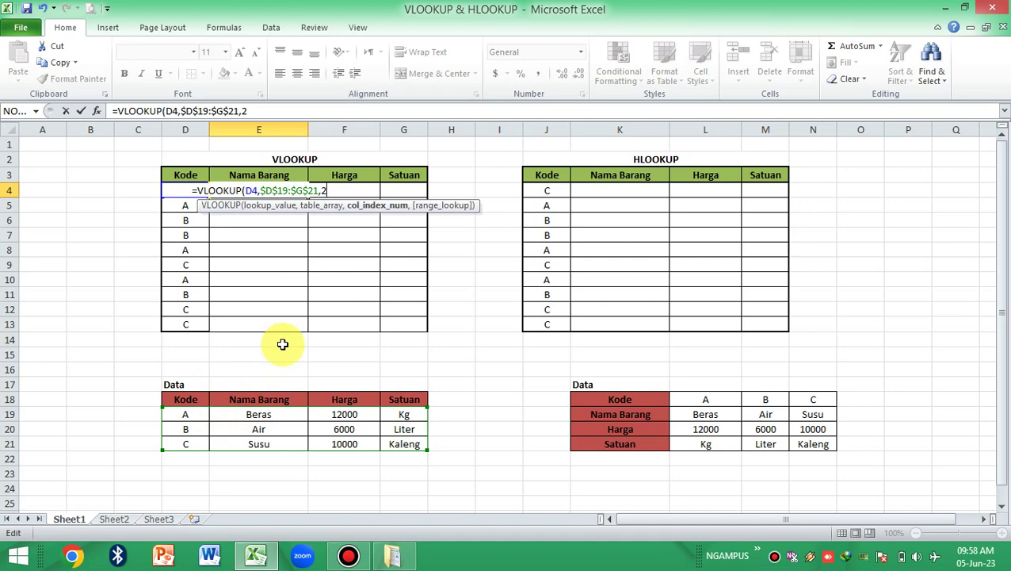
text(,)
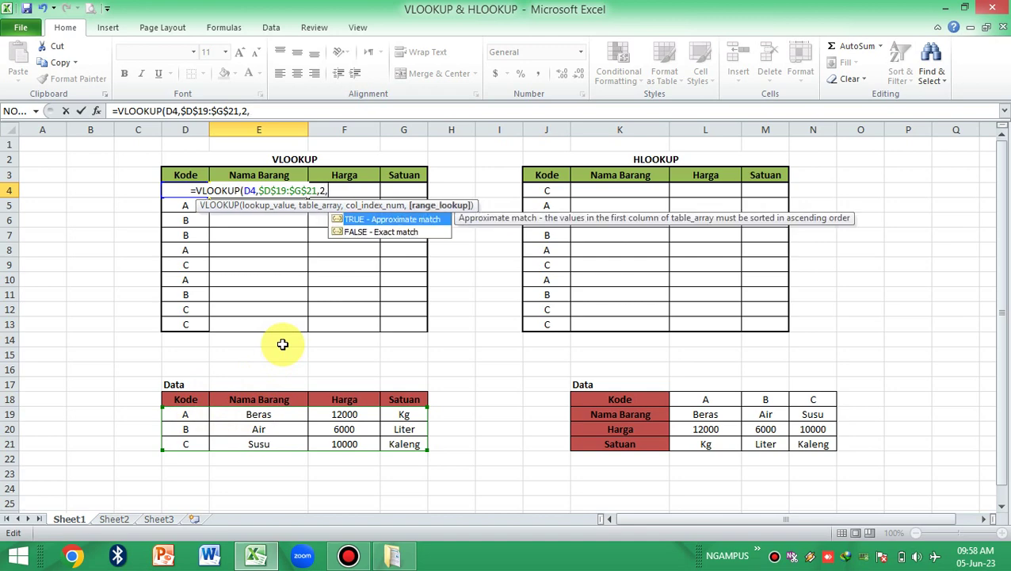
text(FALSE)
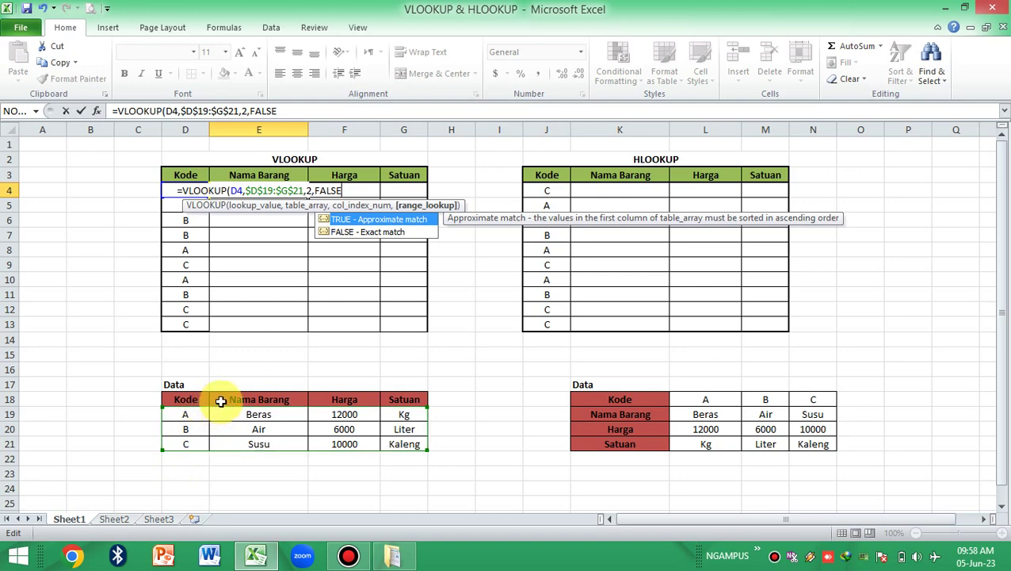
text())
key(Return)
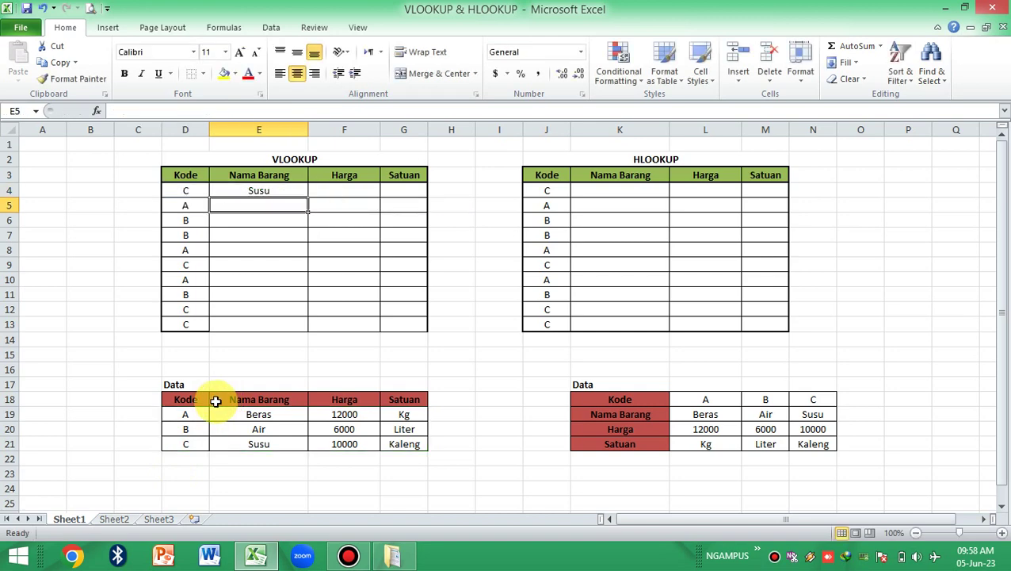
Copy E4's formula down to E13 and check the results against the Data table's codes A, B, C.
click(269, 191)
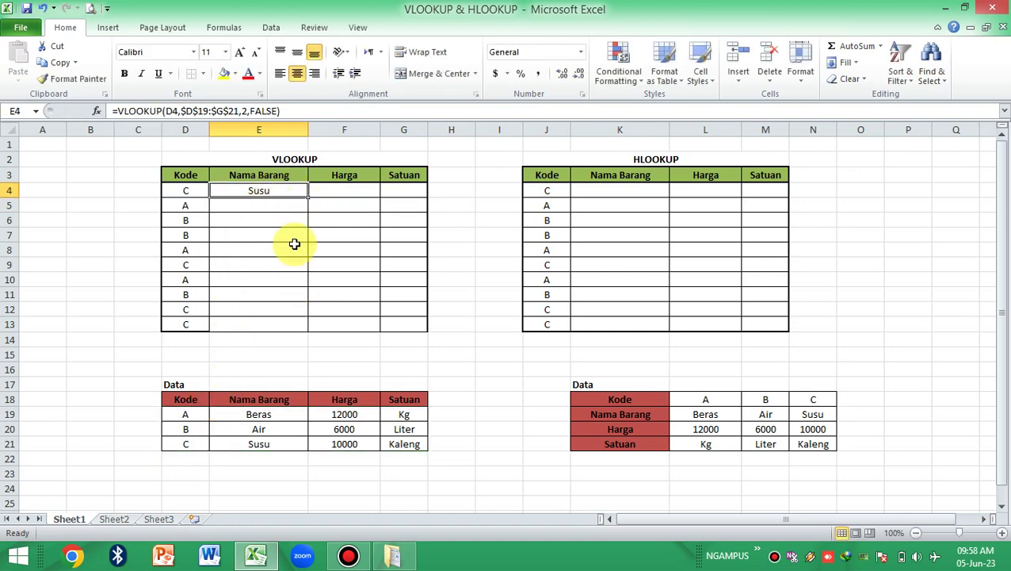
double_click(307, 198)
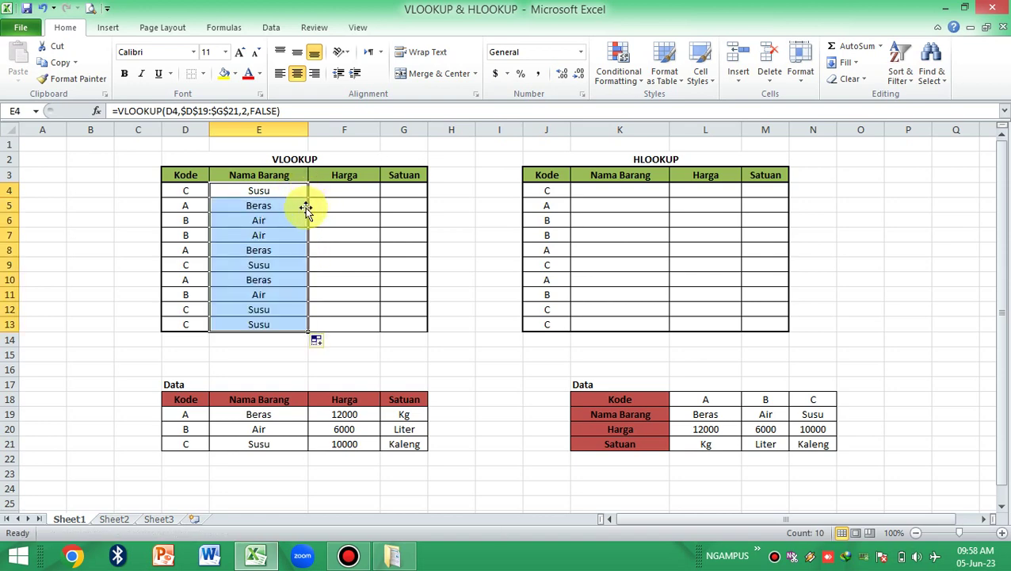
click(325, 294)
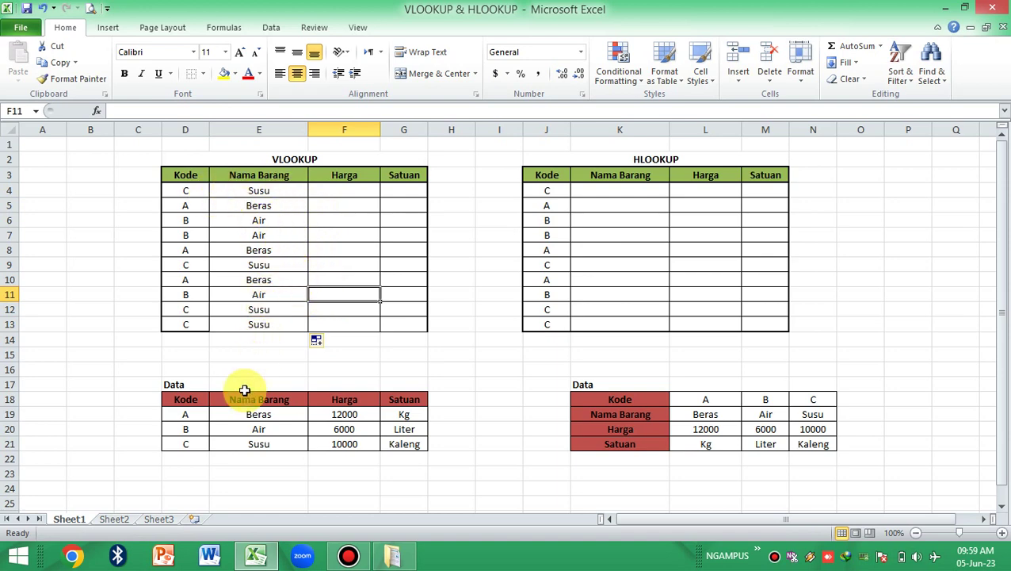
click(230, 446)
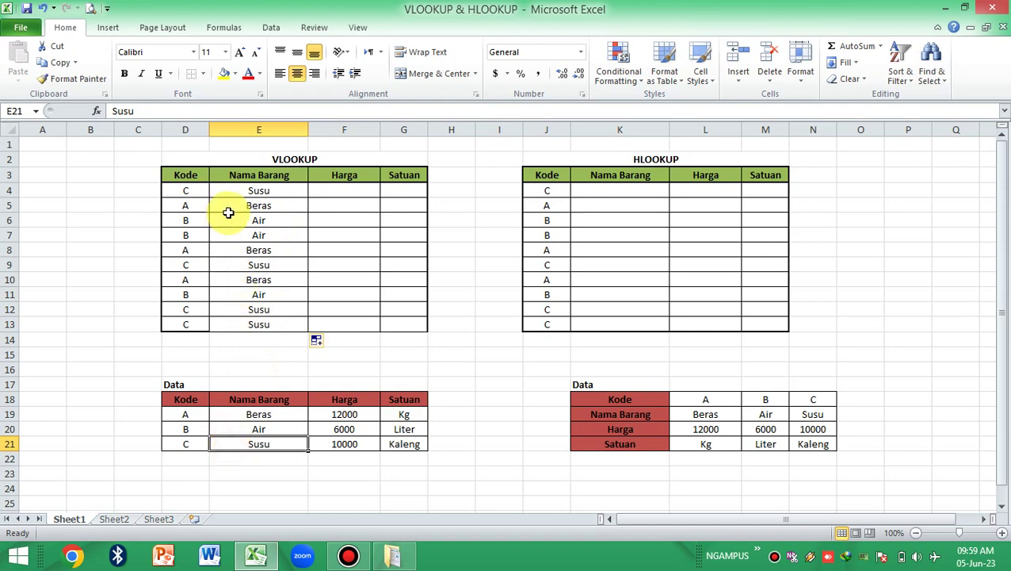
click(273, 412)
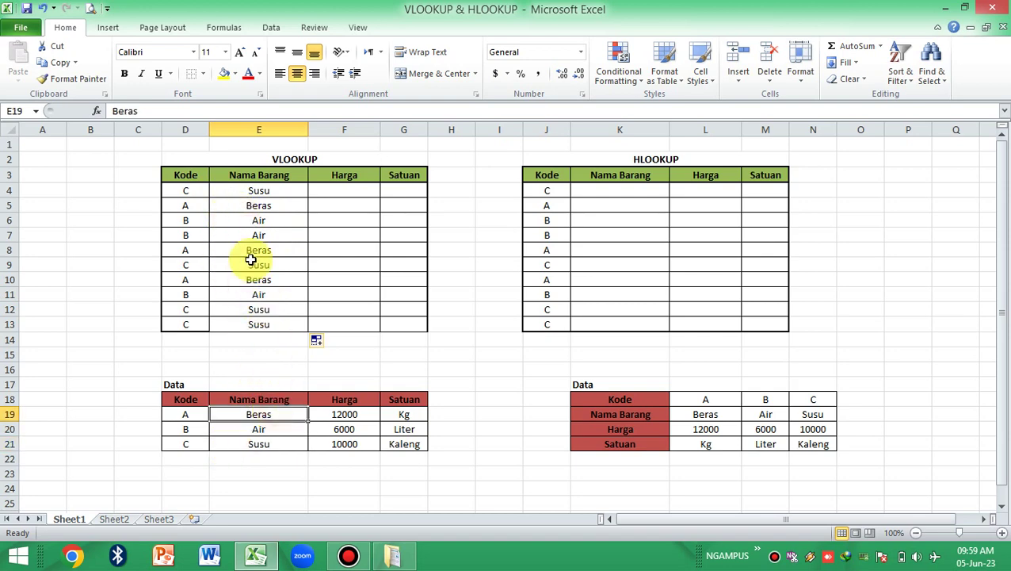
click(275, 429)
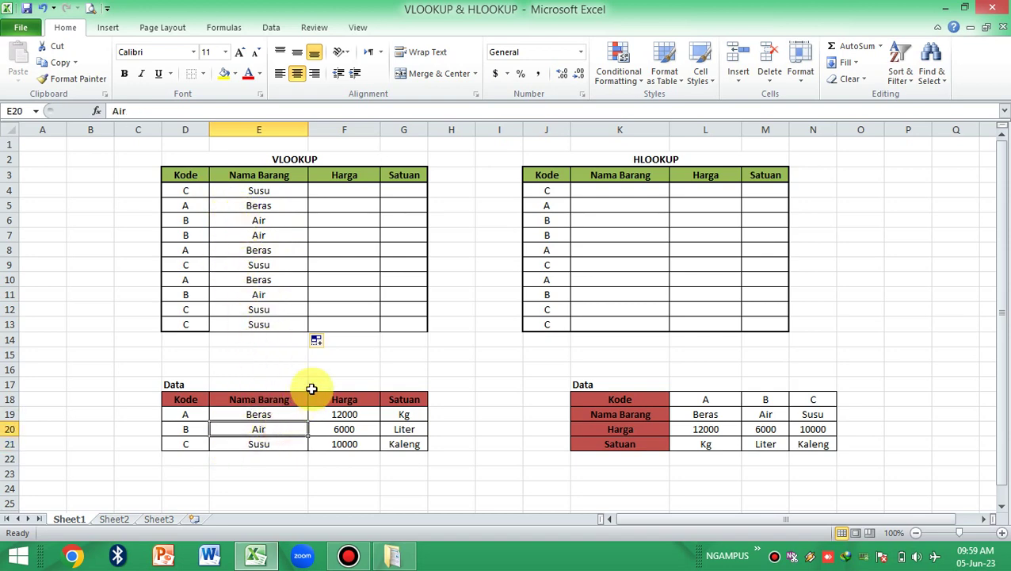
Start a VLOOKUP in F4 using the Data table D19:G21 as the lookup range.
click(339, 191)
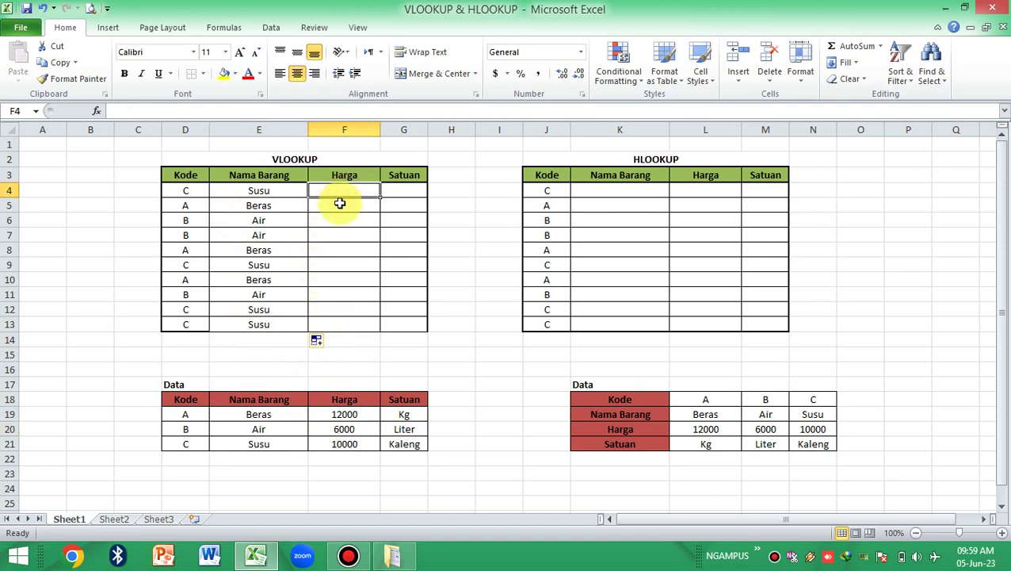
text(=V)
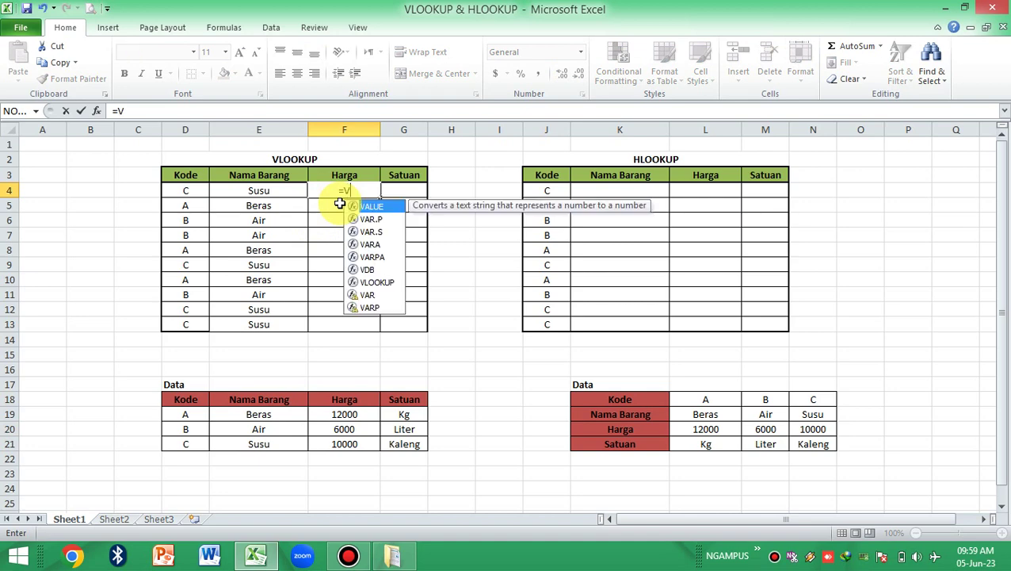
text(LOO)
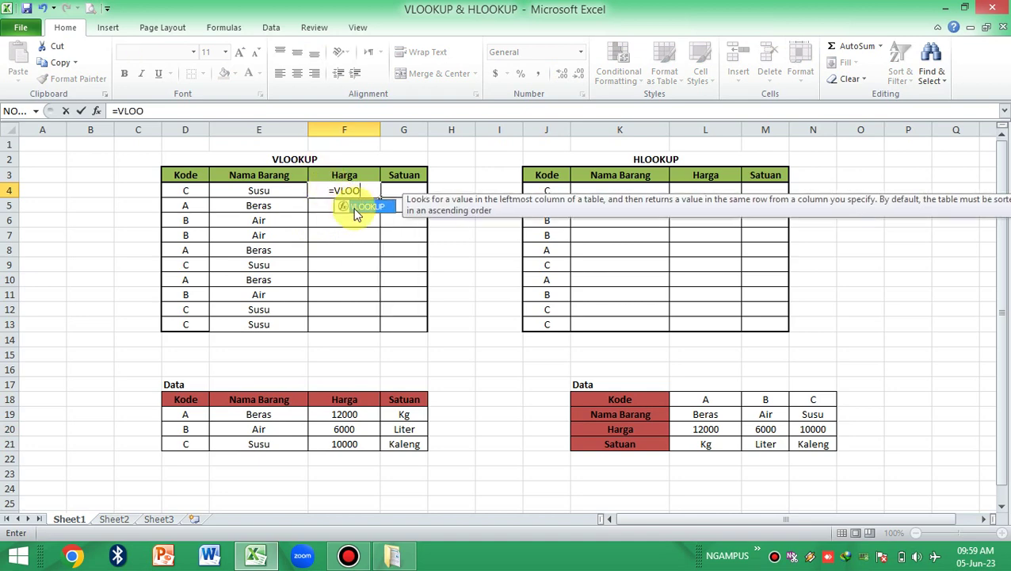
double_click(362, 207)
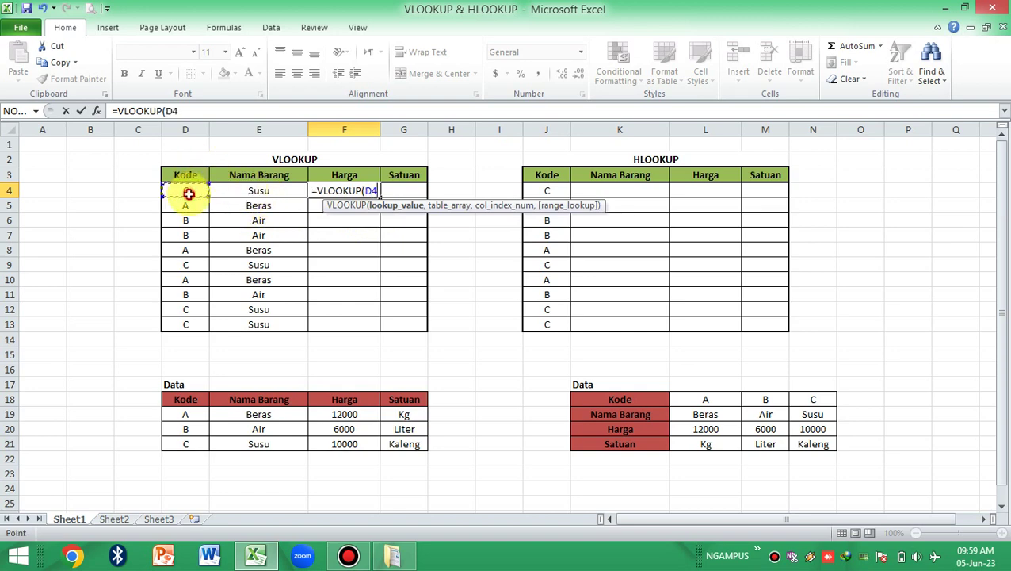
text(,)
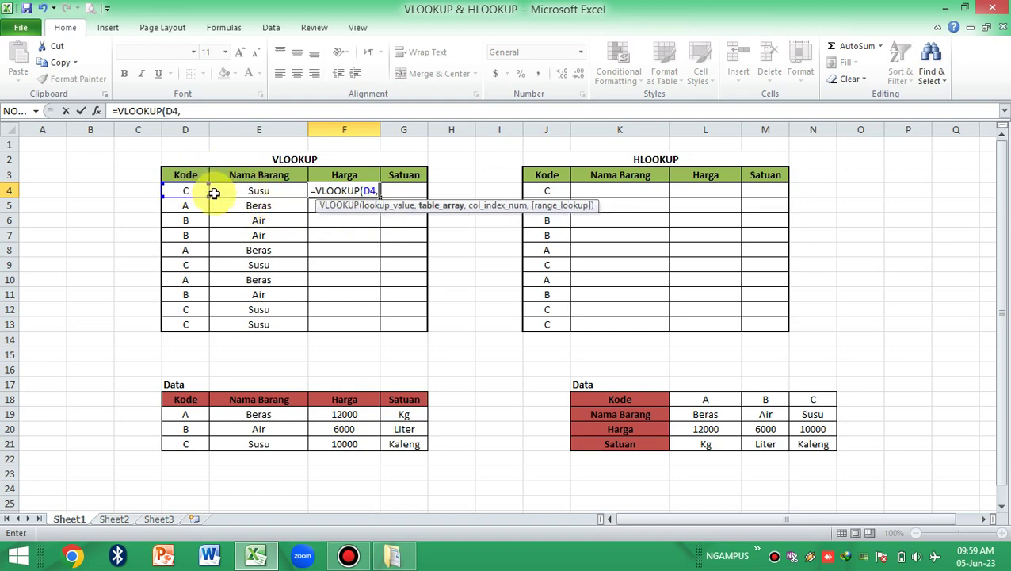
click(187, 419)
drag(189, 421, 404, 442)
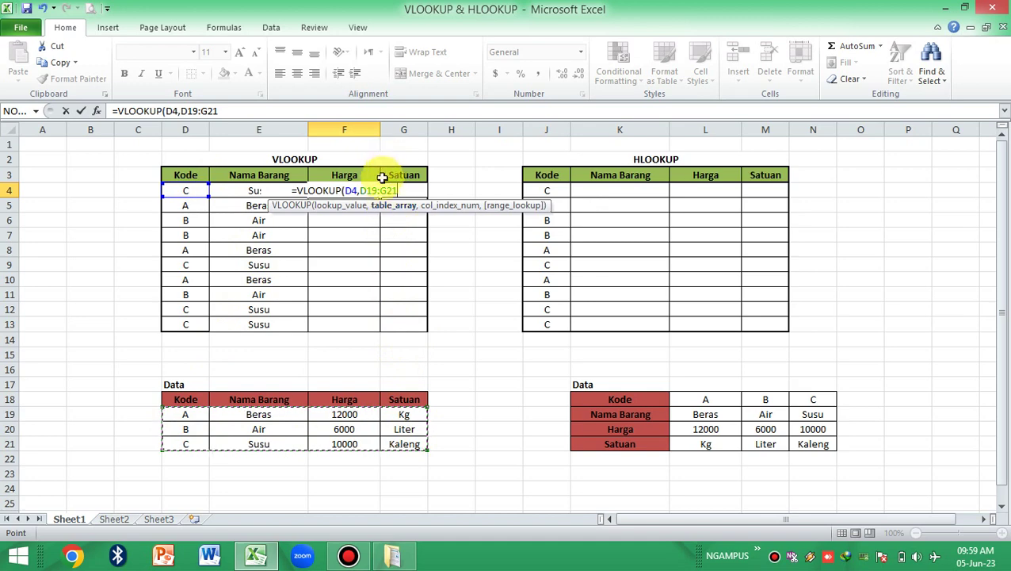
Lock the range to $D$19:$G$21 and finish F4's formula with column 3 and FALSE.
click(361, 191)
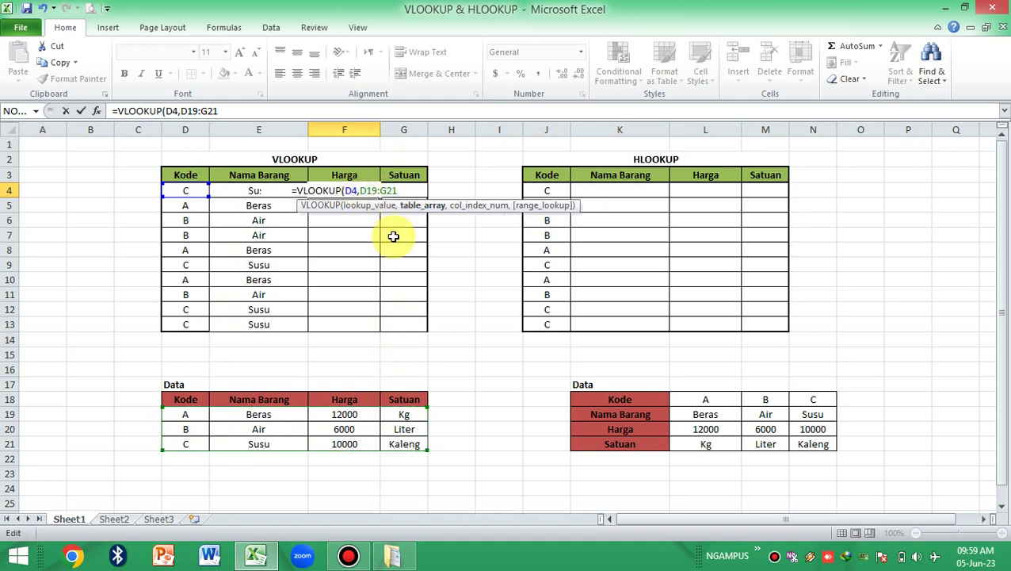
text($)
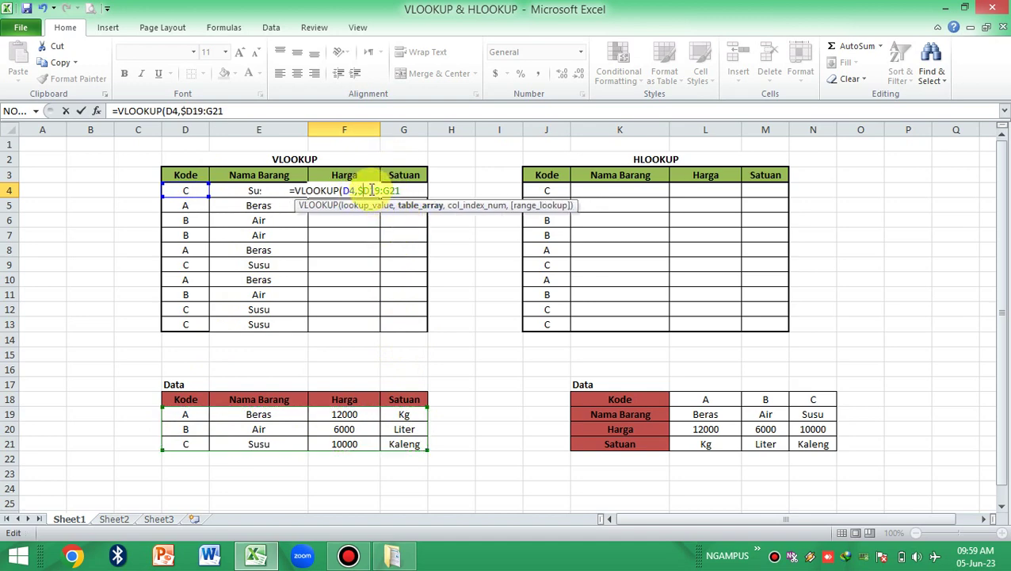
click(369, 191)
text($)
click(385, 191)
text($)
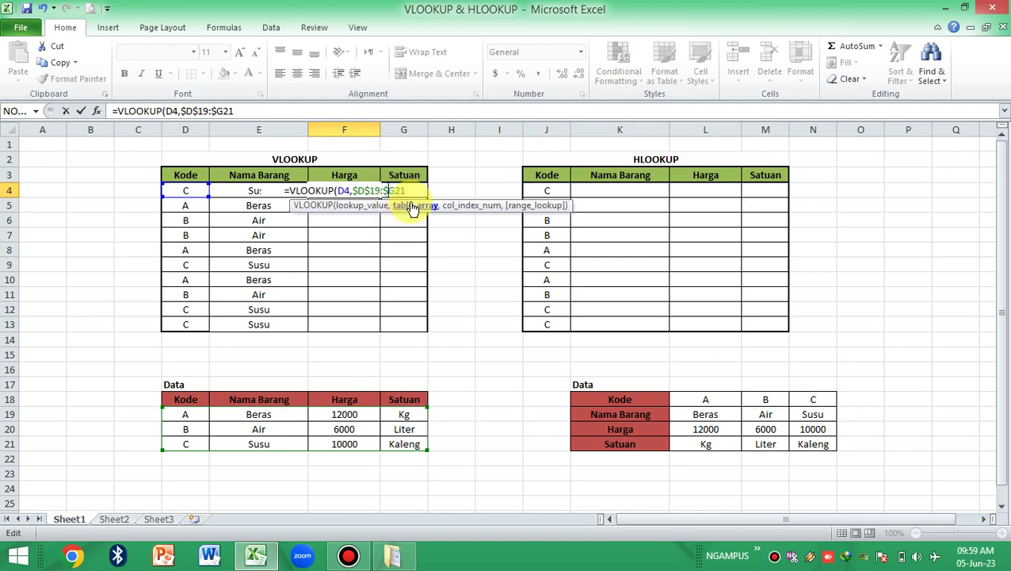
click(397, 191)
text($21)
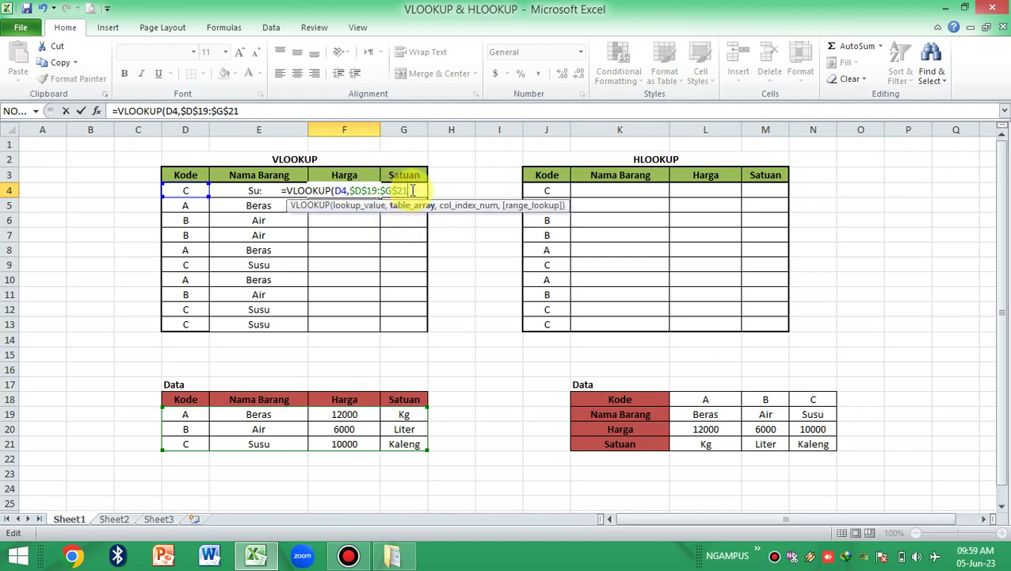
text(,)
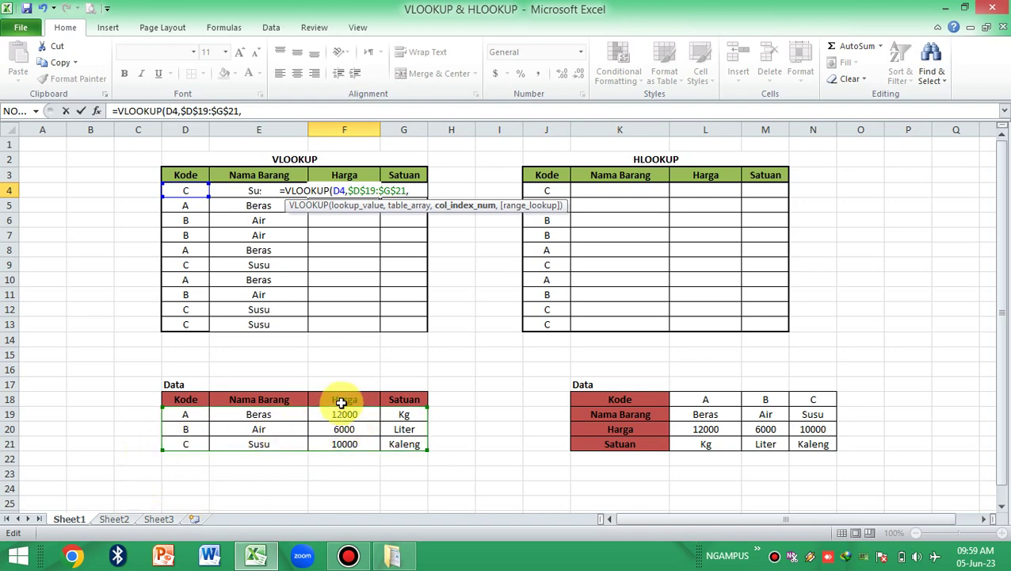
text(3)
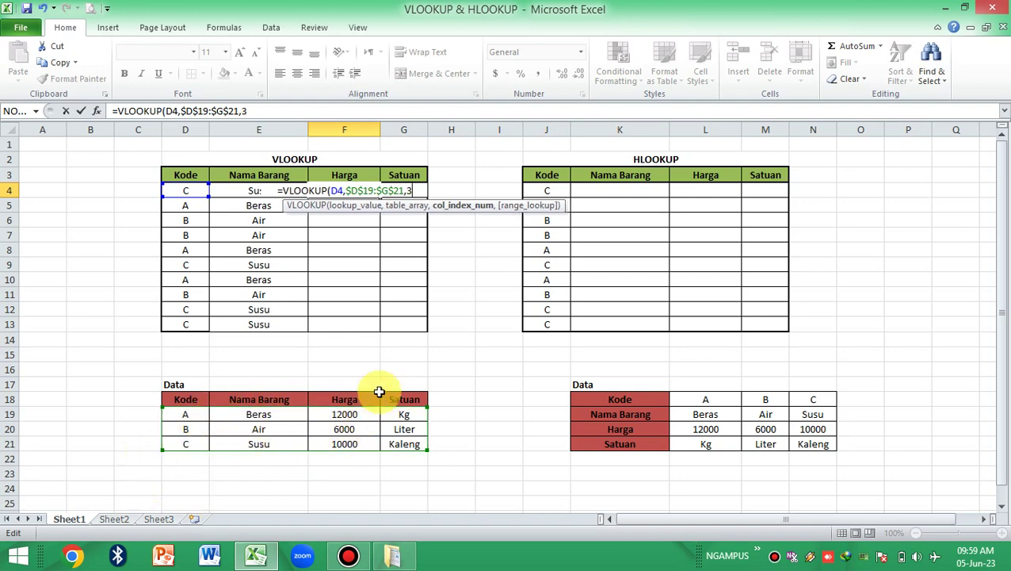
text(,)
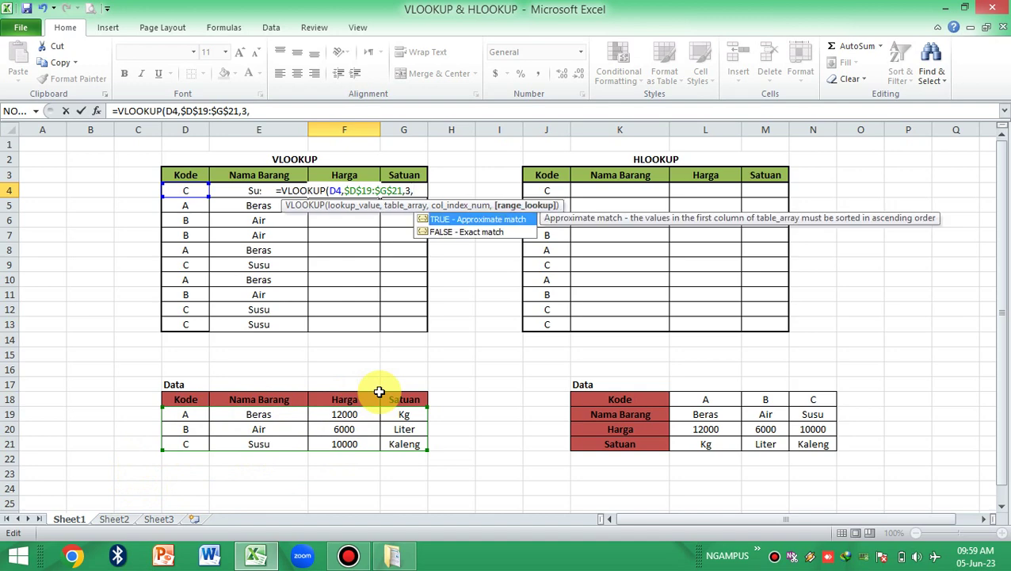
text(FALSE)
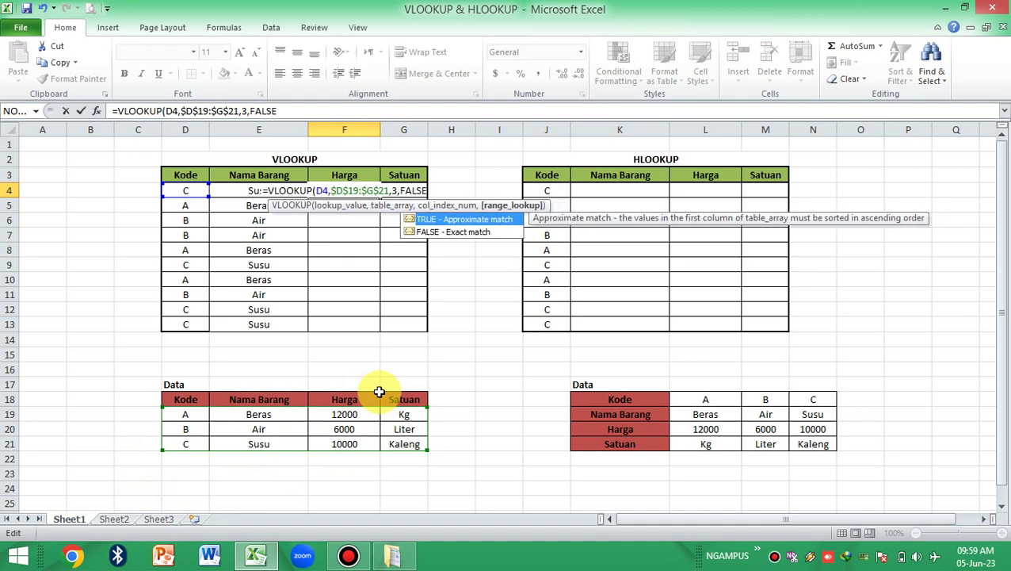
text())
key(Return)
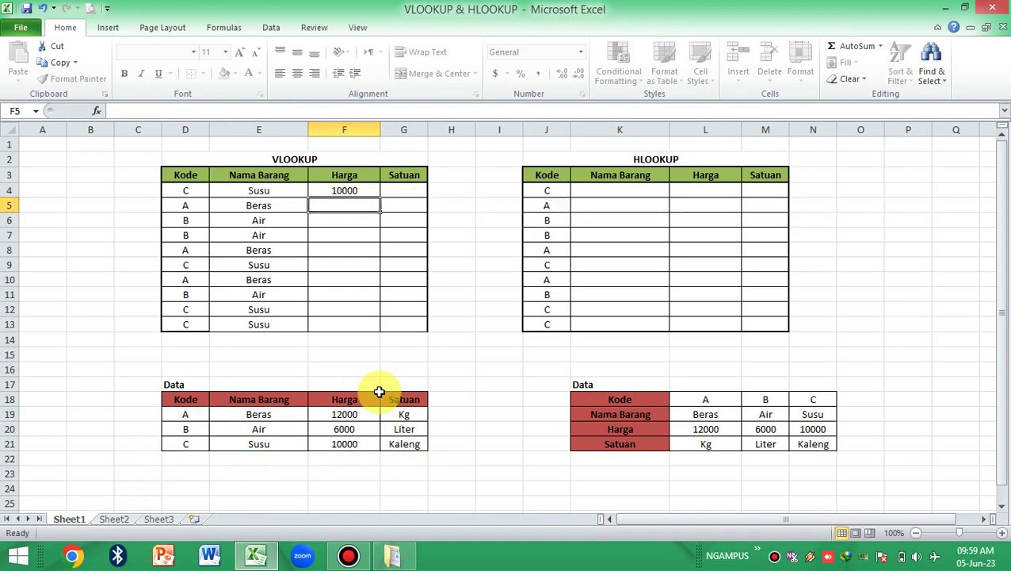
Copy F4's price formula down to F13, giving 10000, 12000 or 6000 per code.
click(363, 190)
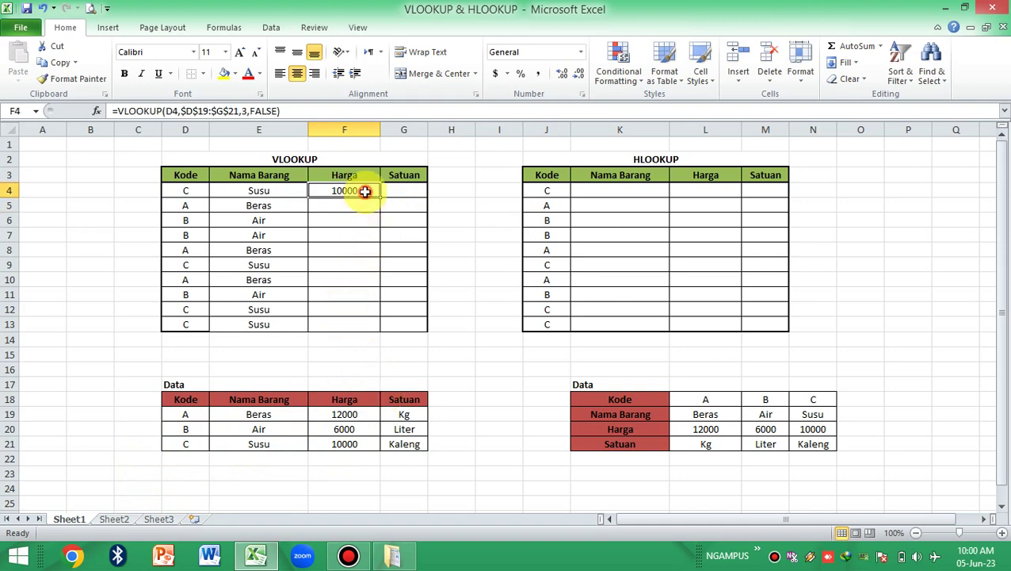
double_click(381, 199)
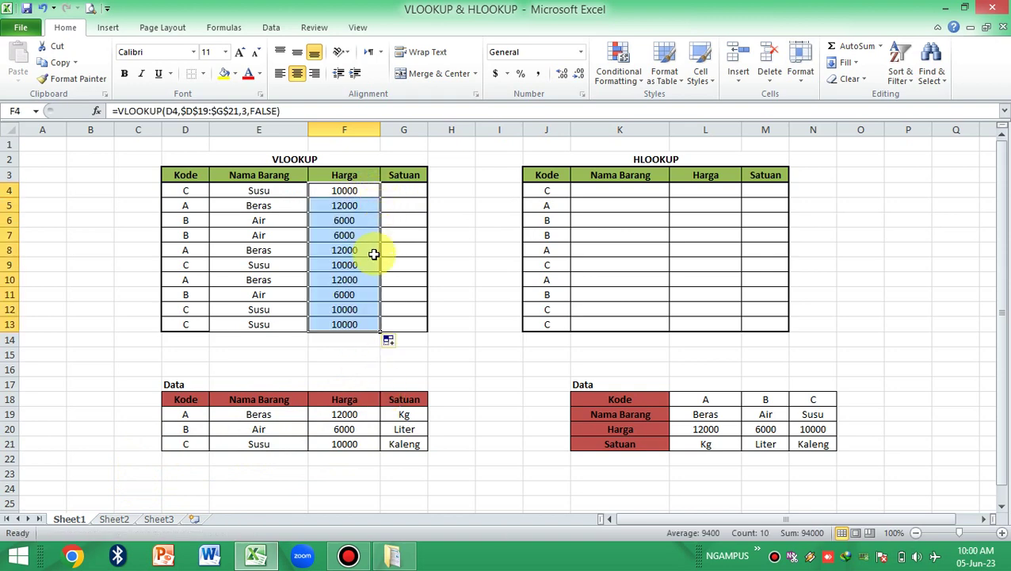
click(346, 352)
click(414, 192)
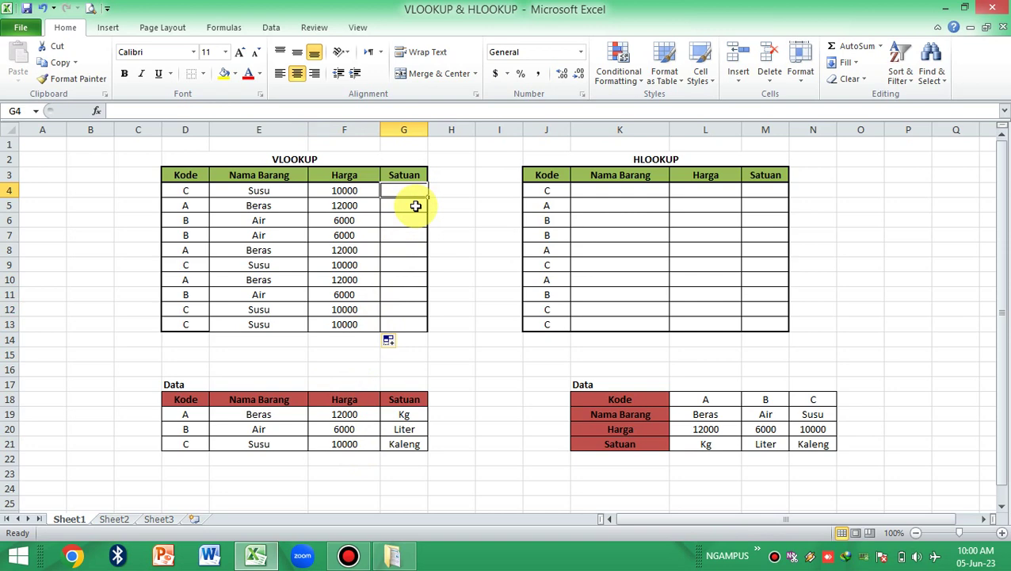
Start G4's VLOOKUP with D4 as lookup value and the Data table D19:G21 as range.
text(=V)
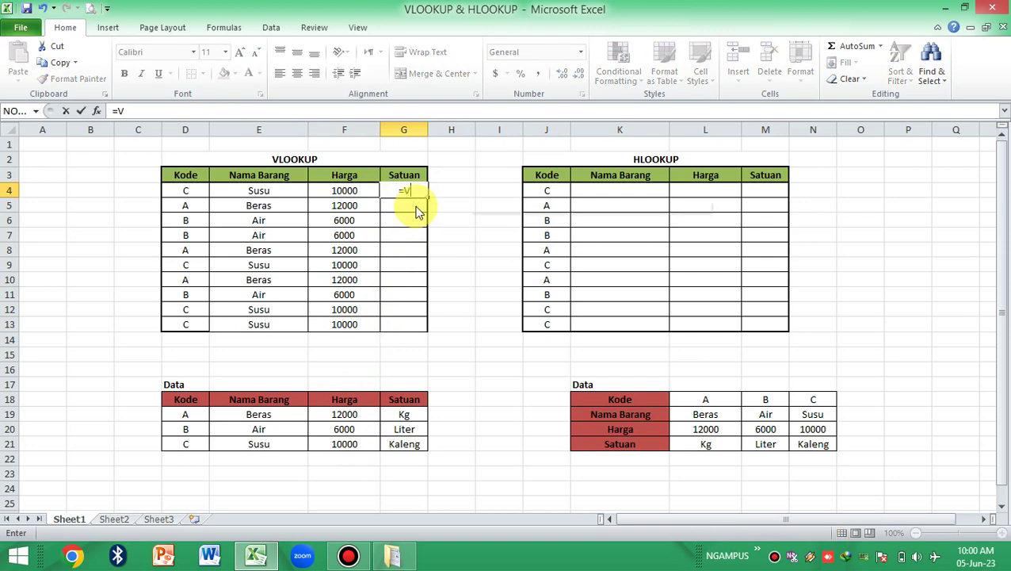
text(LOO)
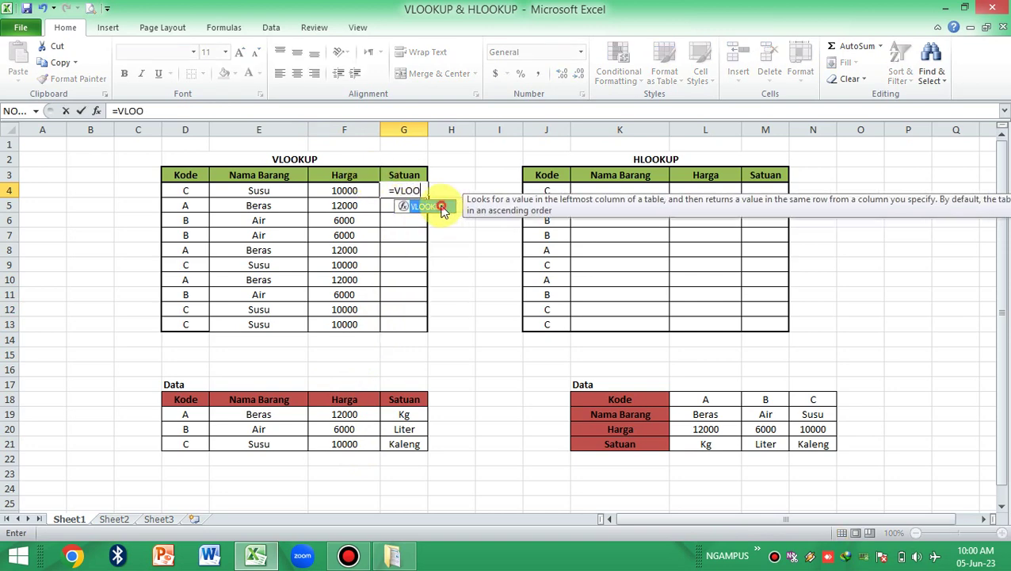
double_click(440, 207)
click(192, 192)
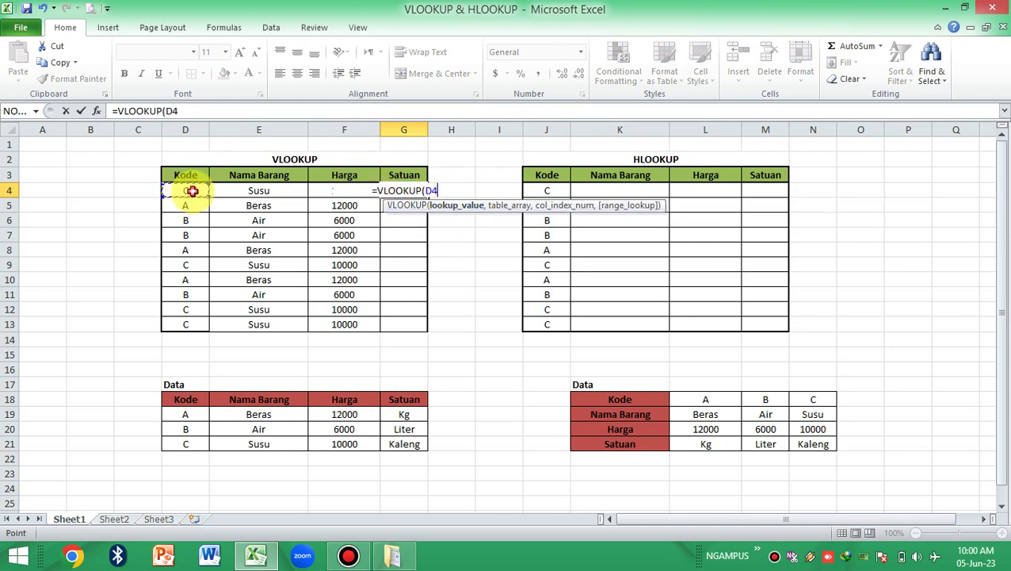
text(,)
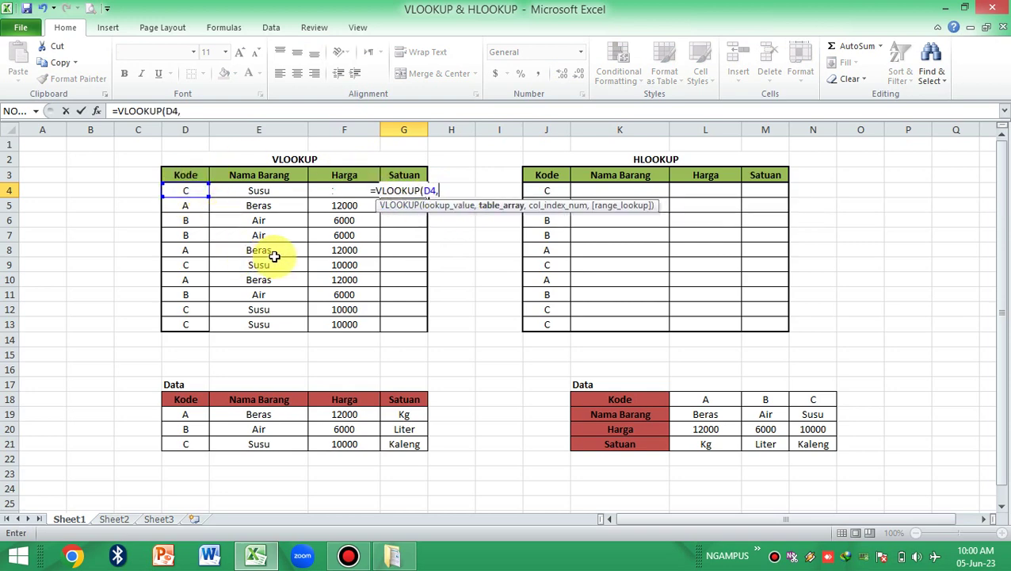
drag(186, 416, 404, 443)
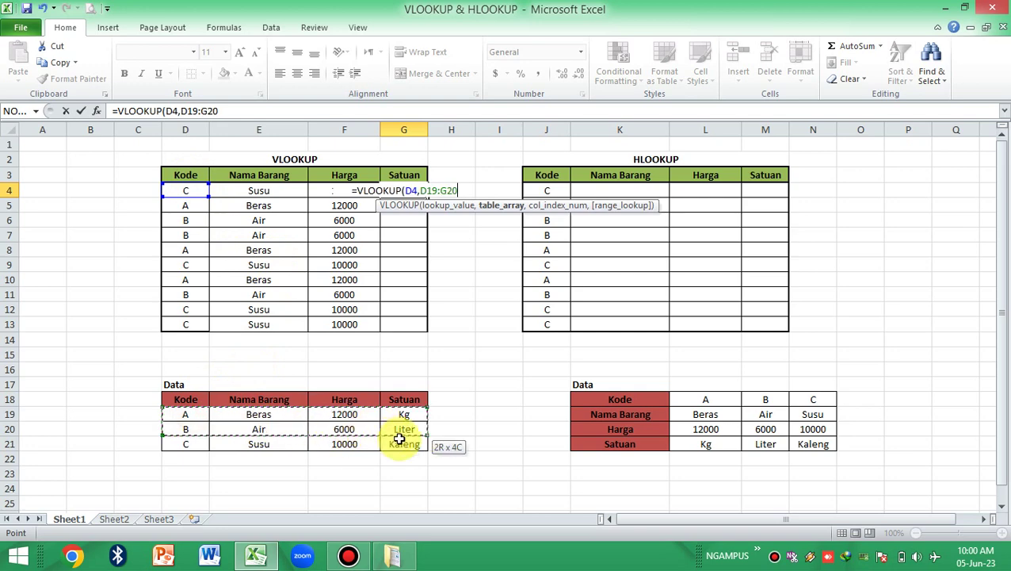
text(,)
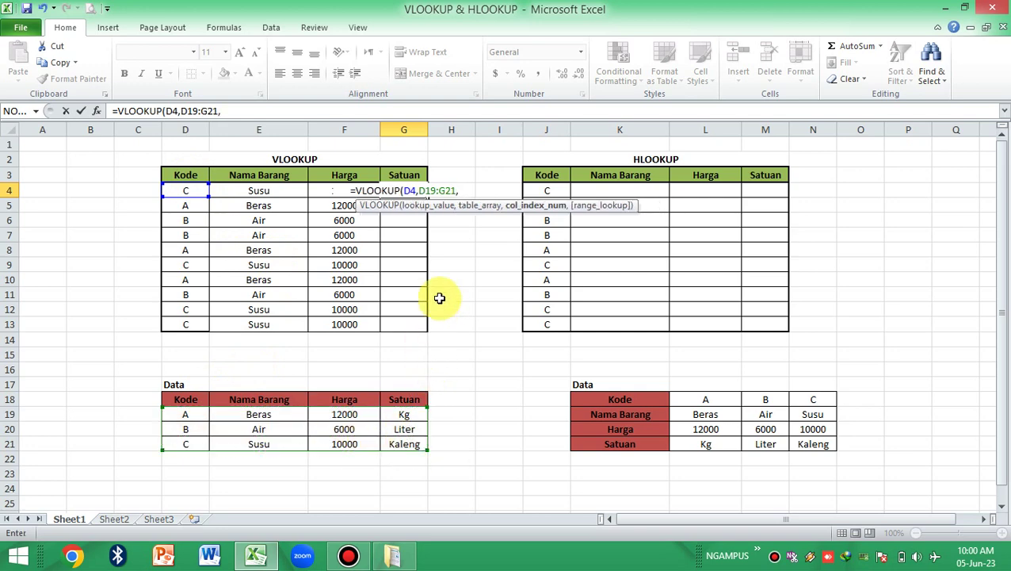
Make the range $D$19:$G$21 and finish with column 4 and FALSE, showing Kaleng.
click(418, 191)
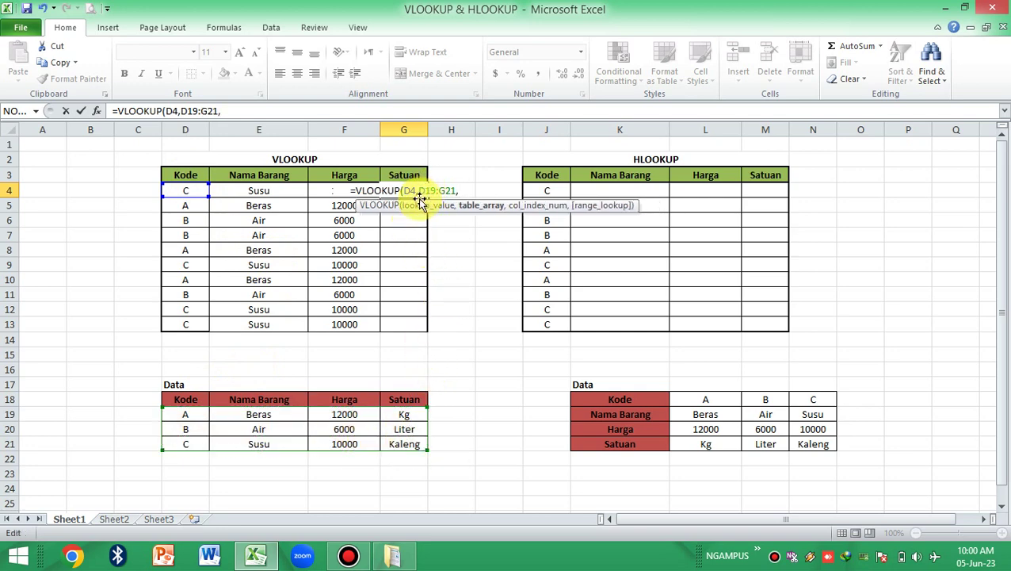
click(414, 191)
text($)
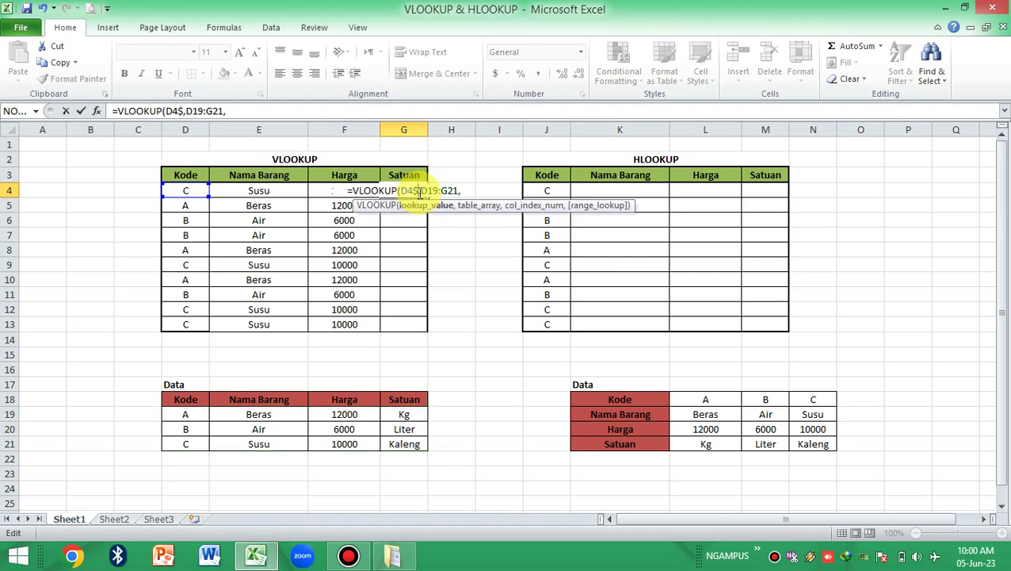
key(BackSpace)
key(Right)
text($D)
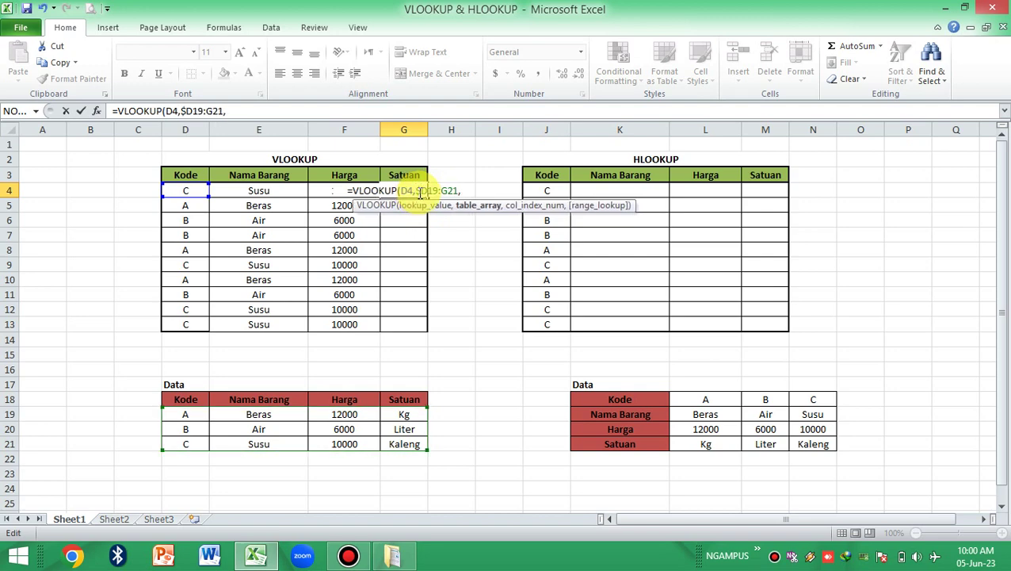
text($19:$)
key(Right)
text($)
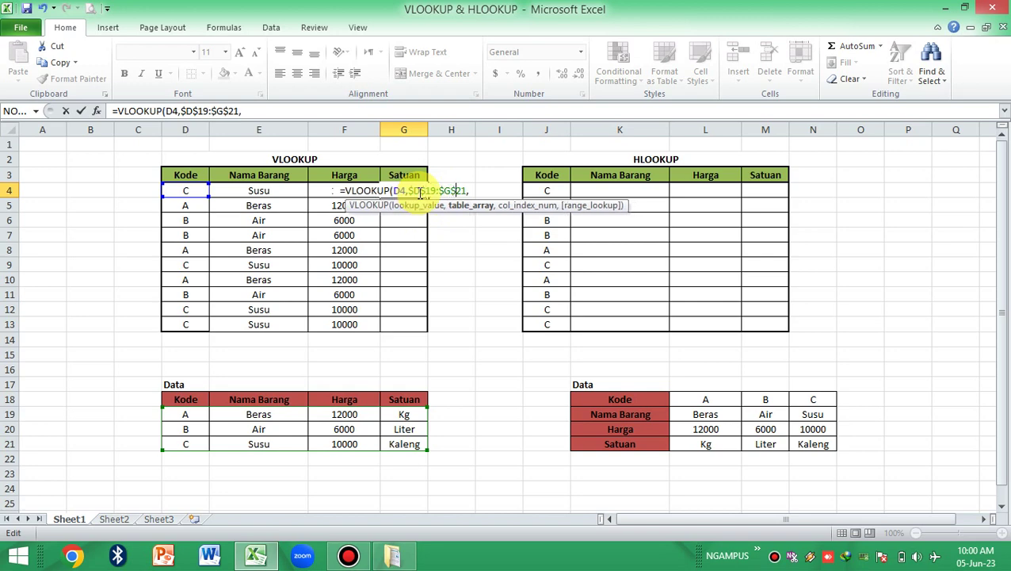
key(End)
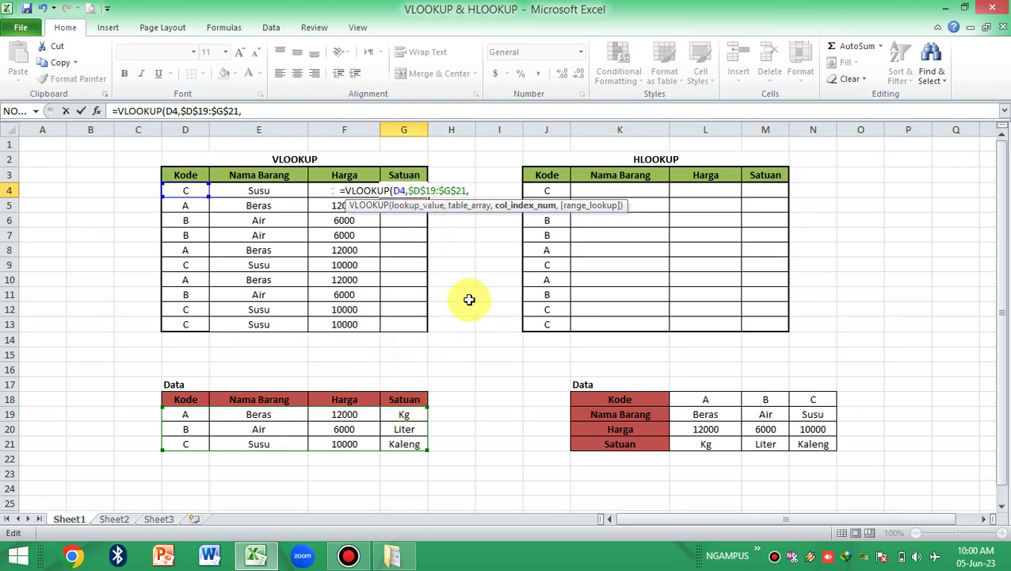
text(4,)
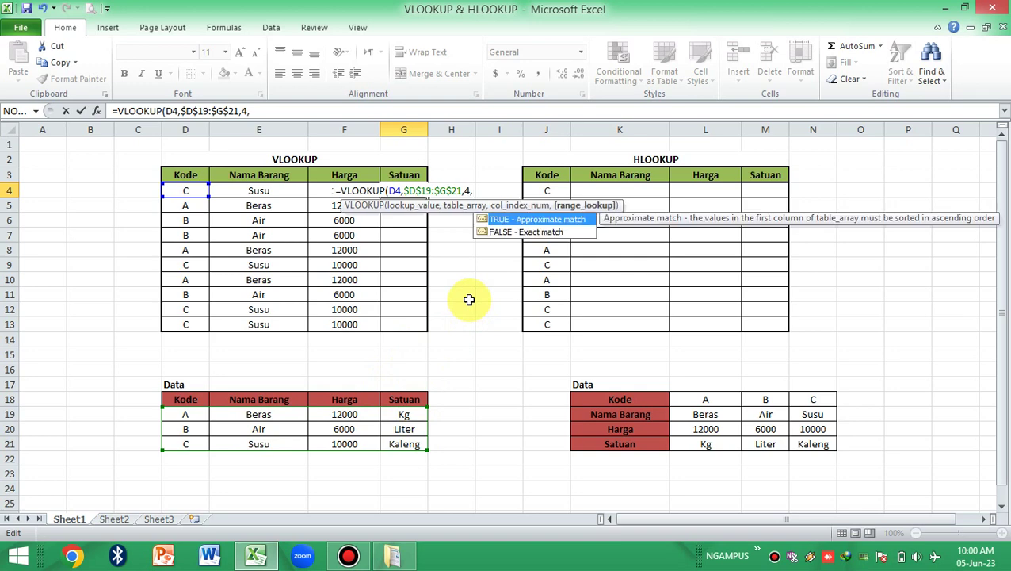
text(FALSE)
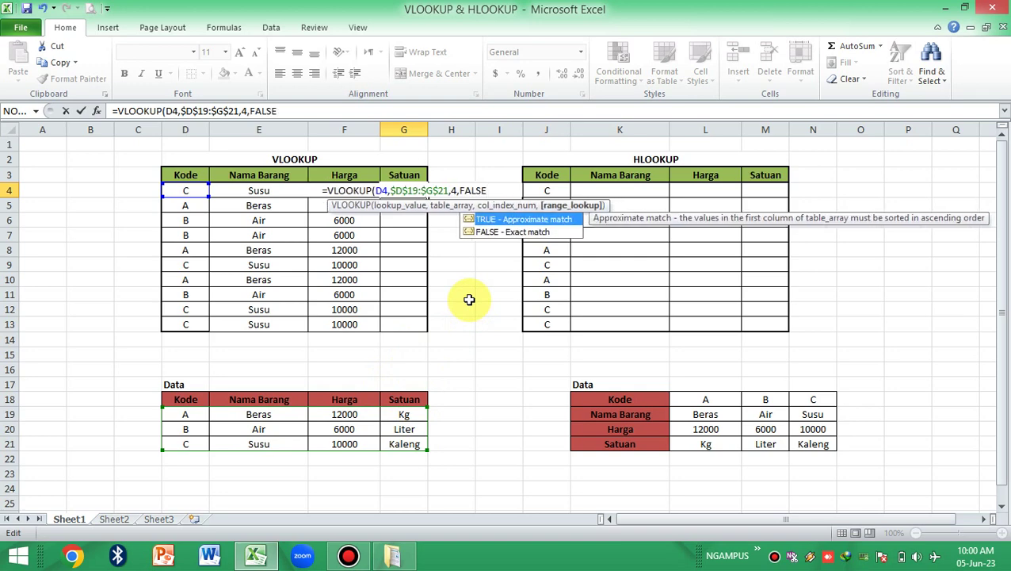
text())
key(Return)
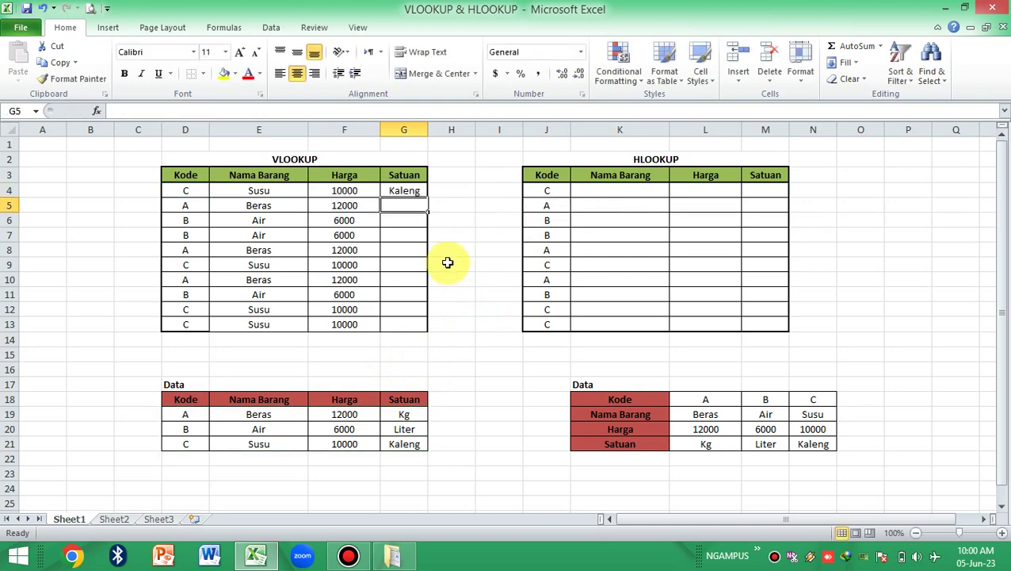
click(419, 190)
double_click(428, 198)
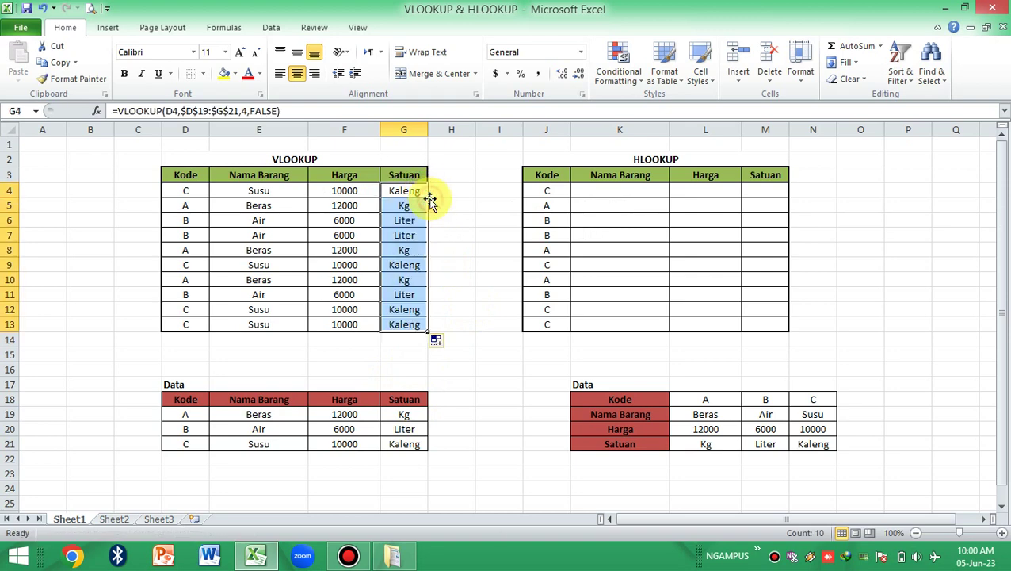
click(454, 371)
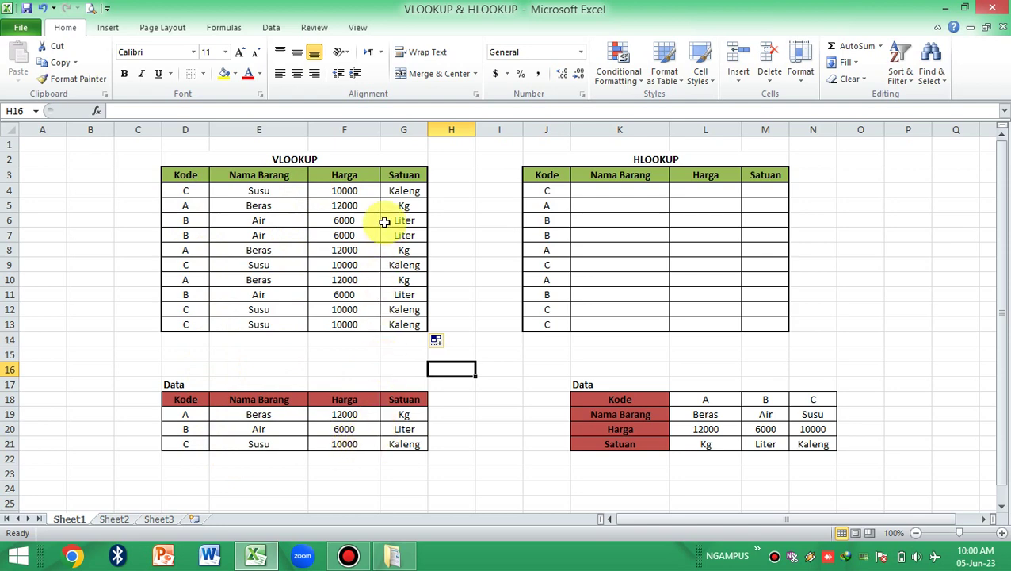
click(395, 190)
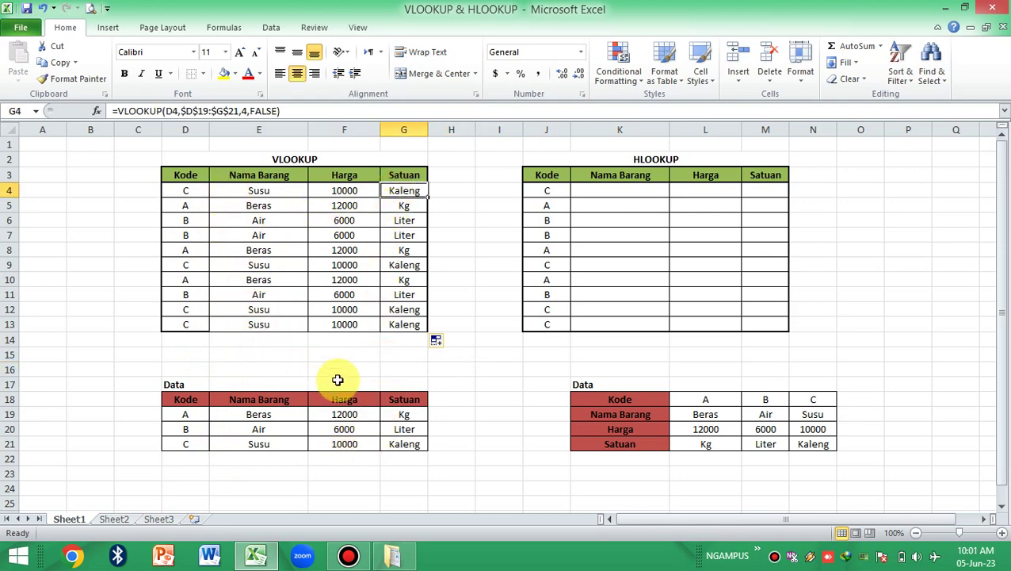
click(464, 254)
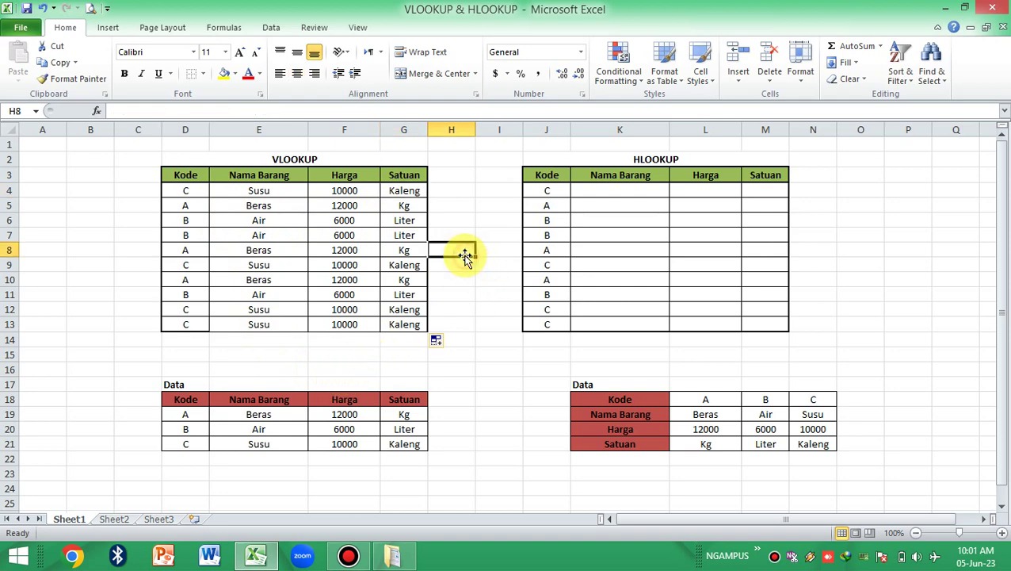
click(473, 322)
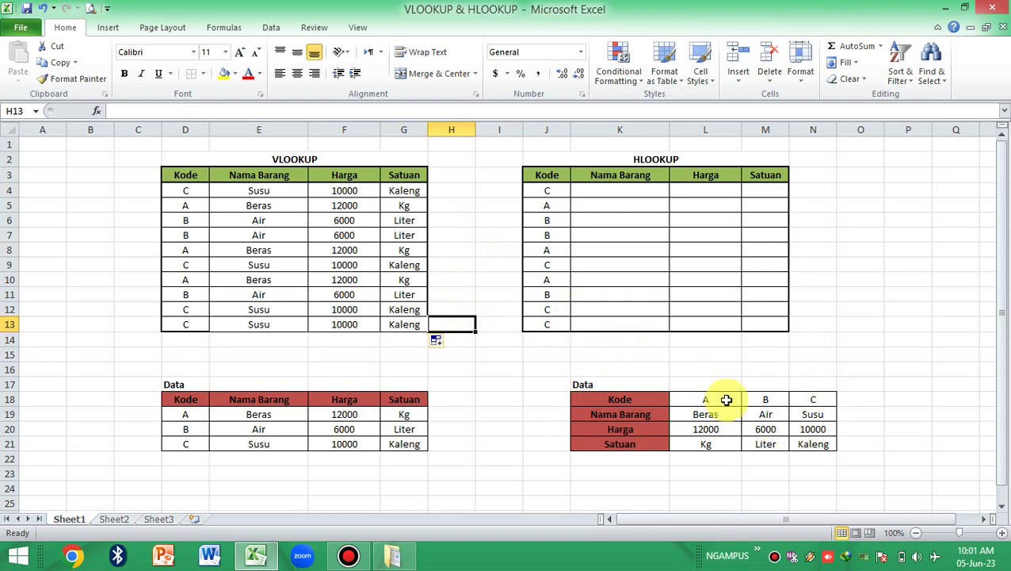
click(632, 230)
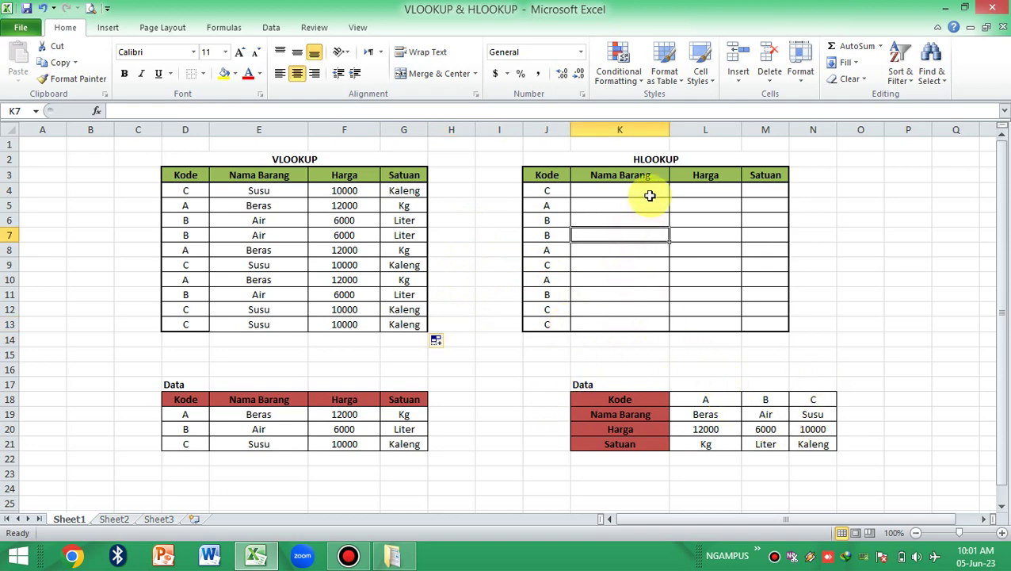
click(650, 196)
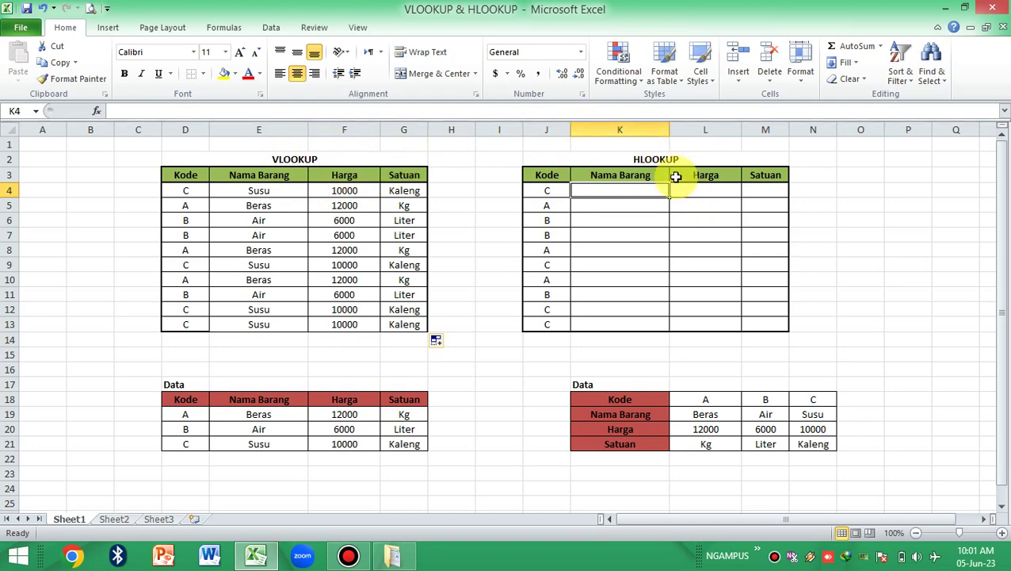
Start K4's HLOOKUP with J4 as lookup value and the Data table L18:N21 as range.
text(=)
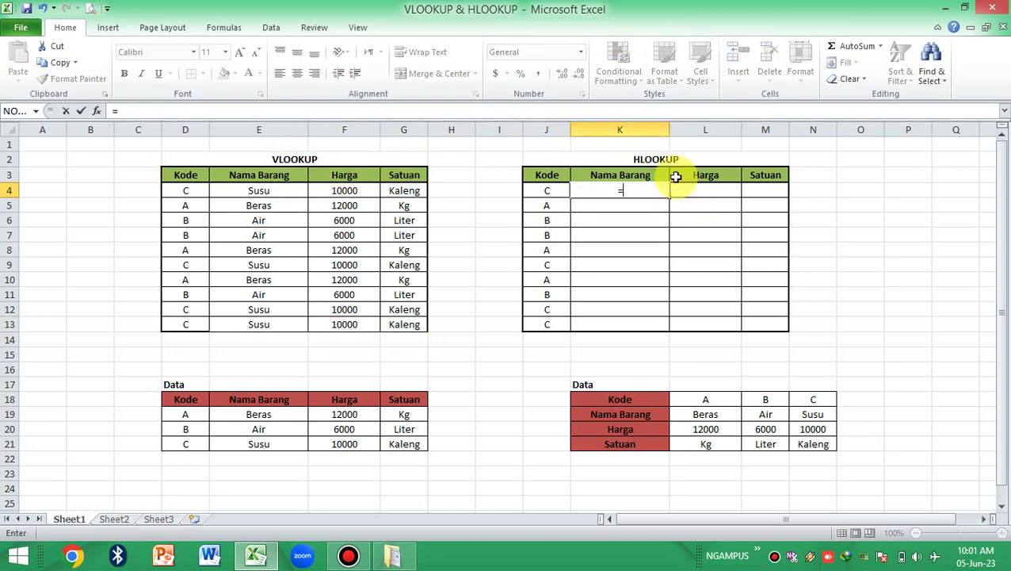
text(H)
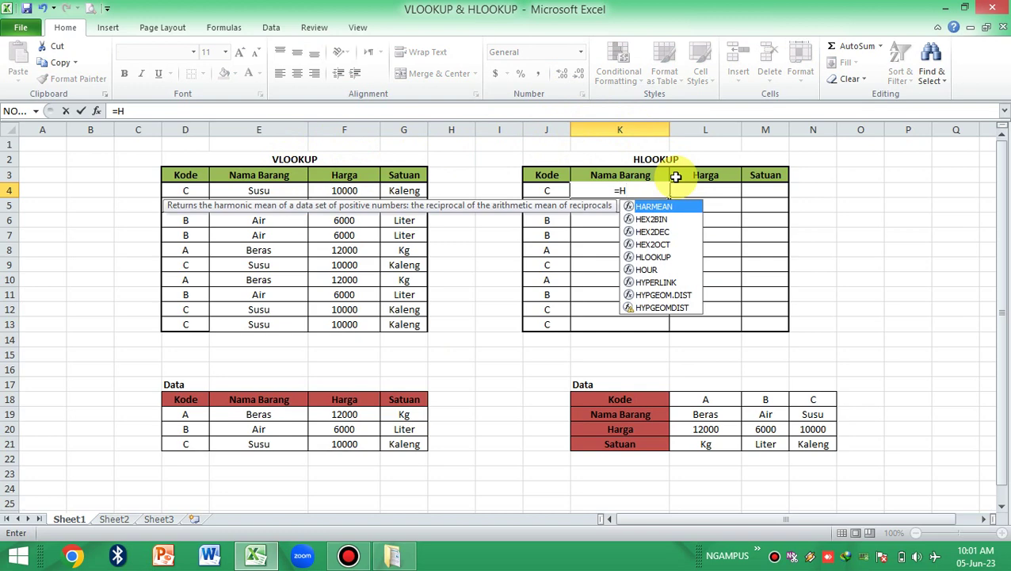
text(LOO)
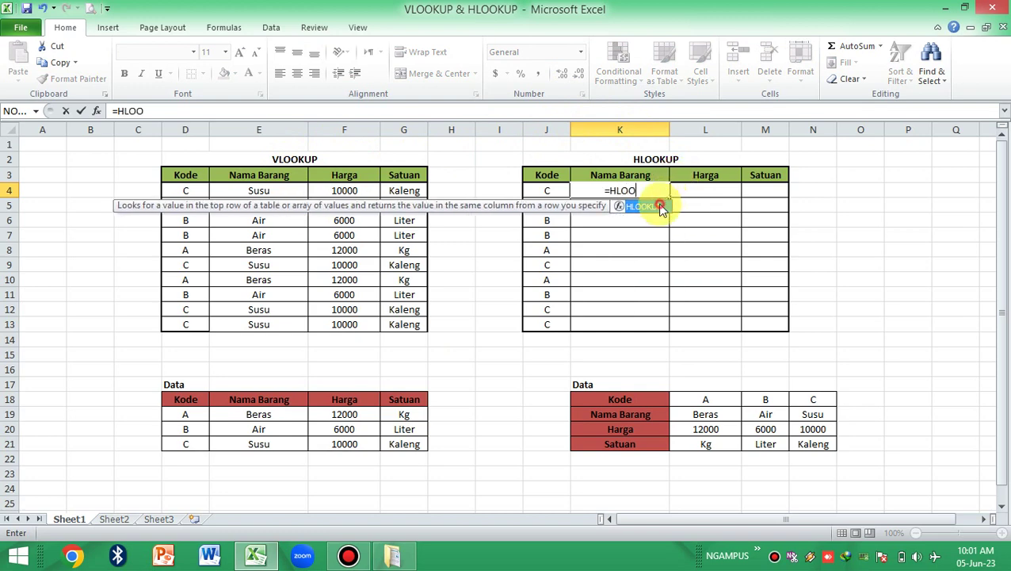
double_click(660, 207)
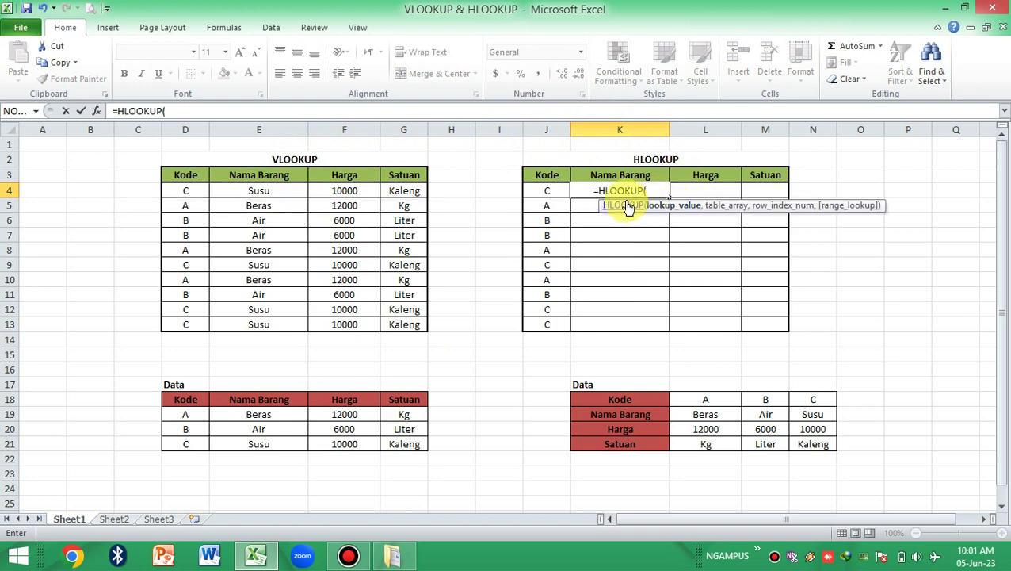
click(562, 190)
text(,)
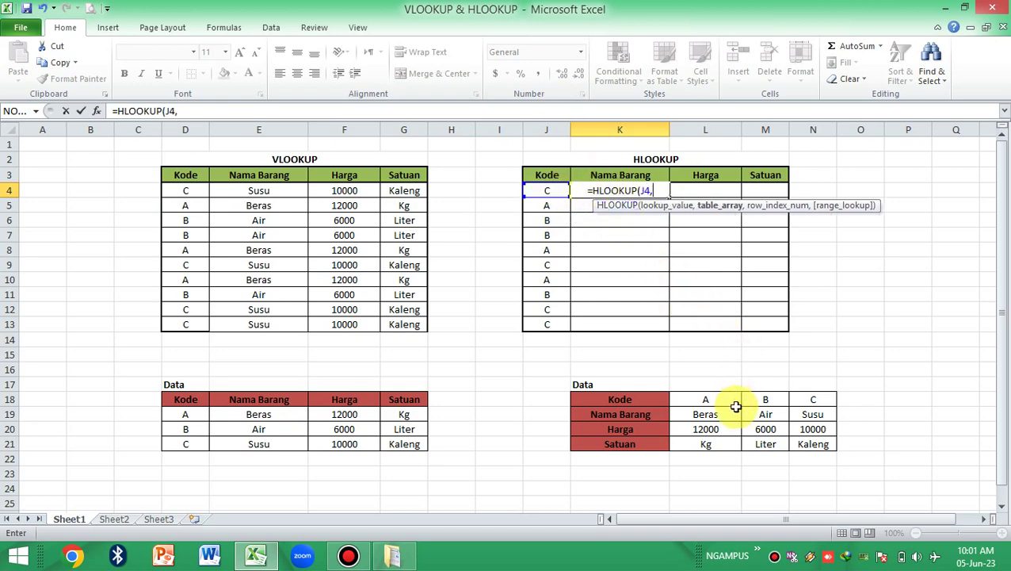
drag(696, 401, 820, 443)
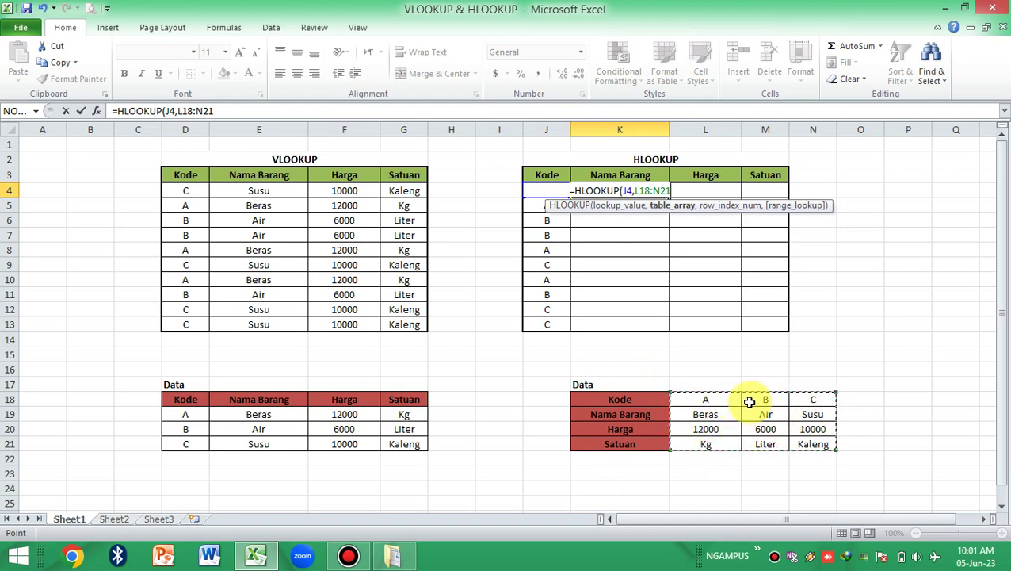
Lock the range to $L$18:$N$21 and finish with row 2 and FALSE, showing Susu.
click(635, 191)
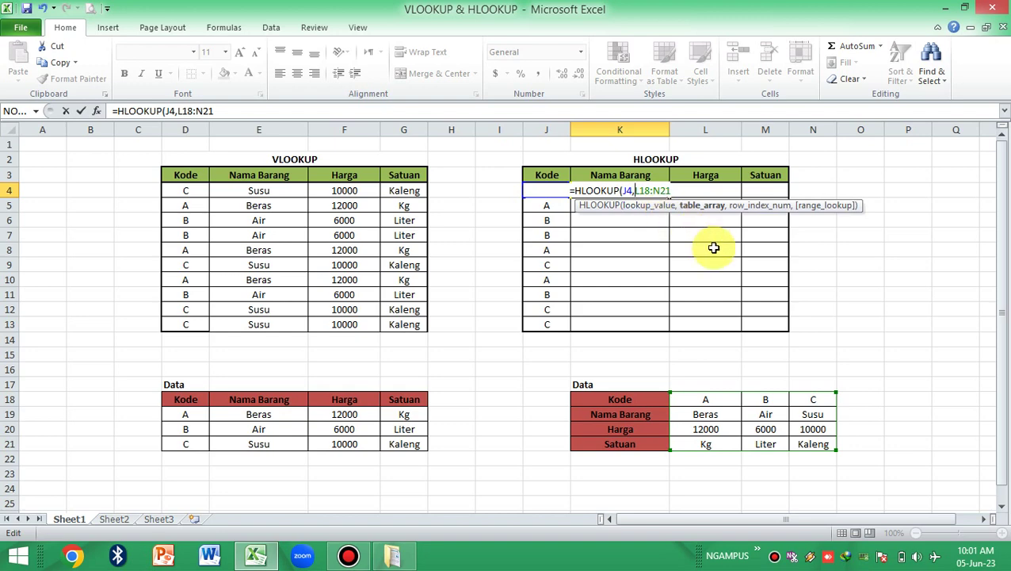
text($L$)
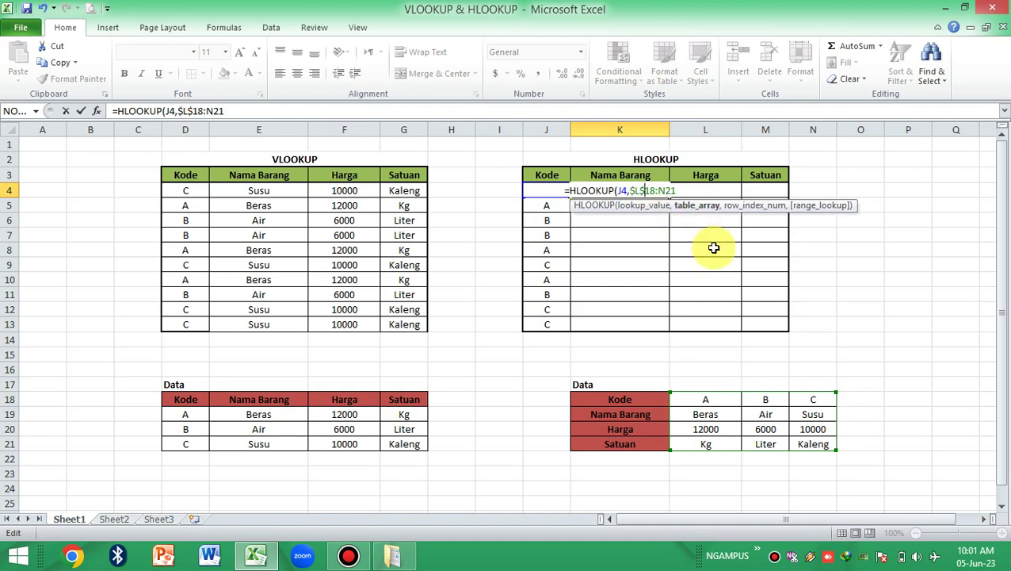
text($N)
text($N$)
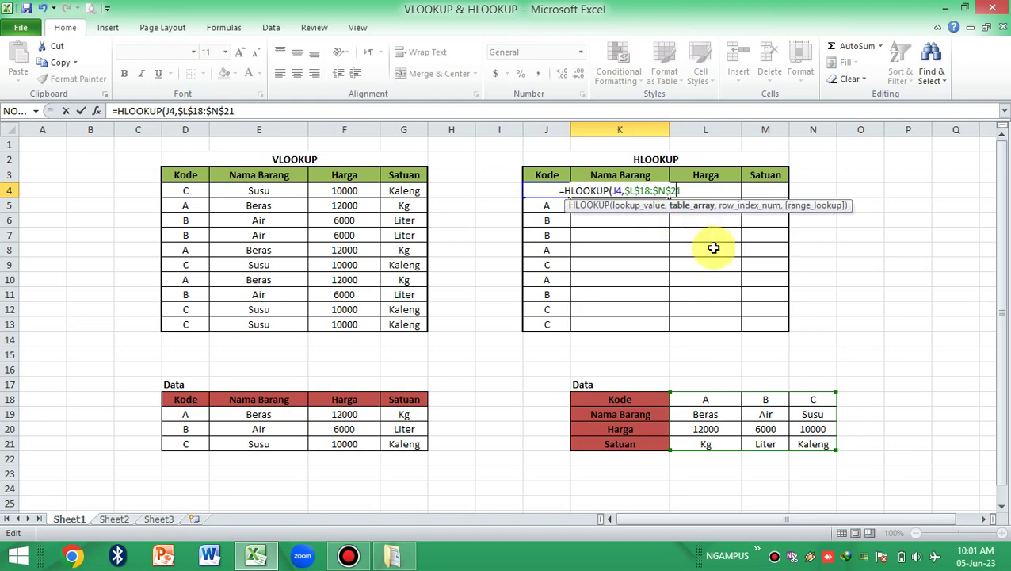
text(,)
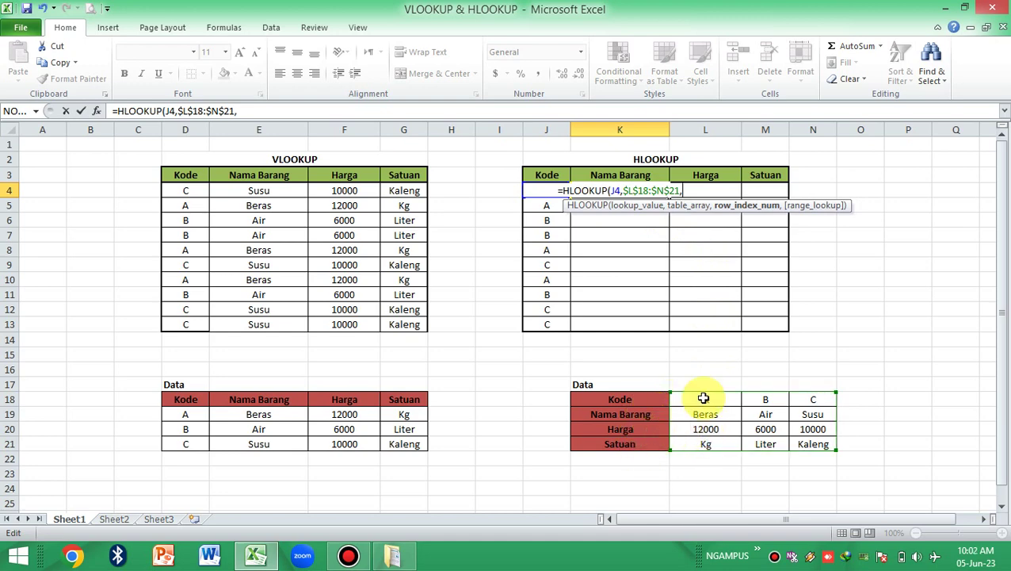
text(2)
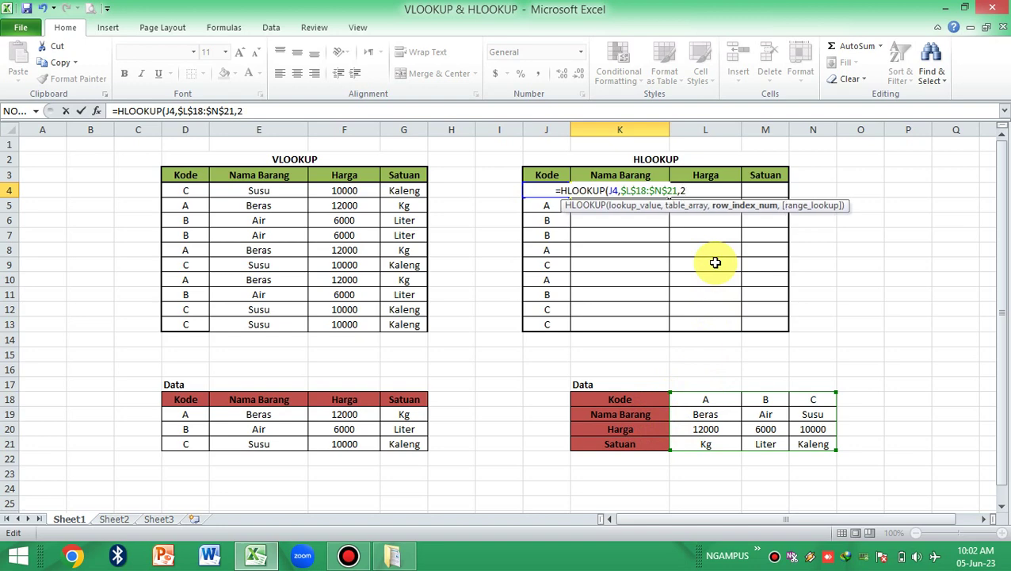
text(,F)
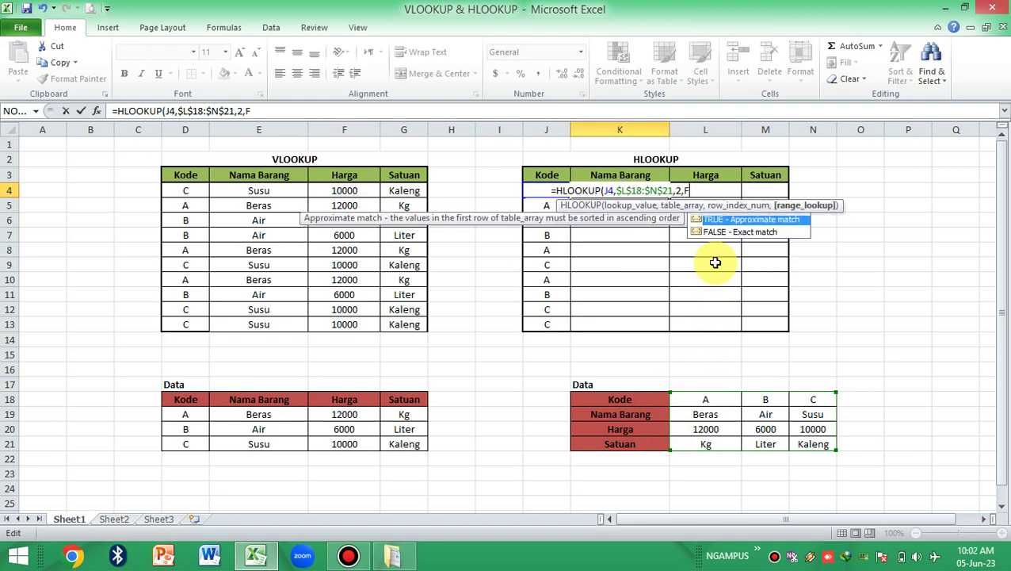
text(ALSE)
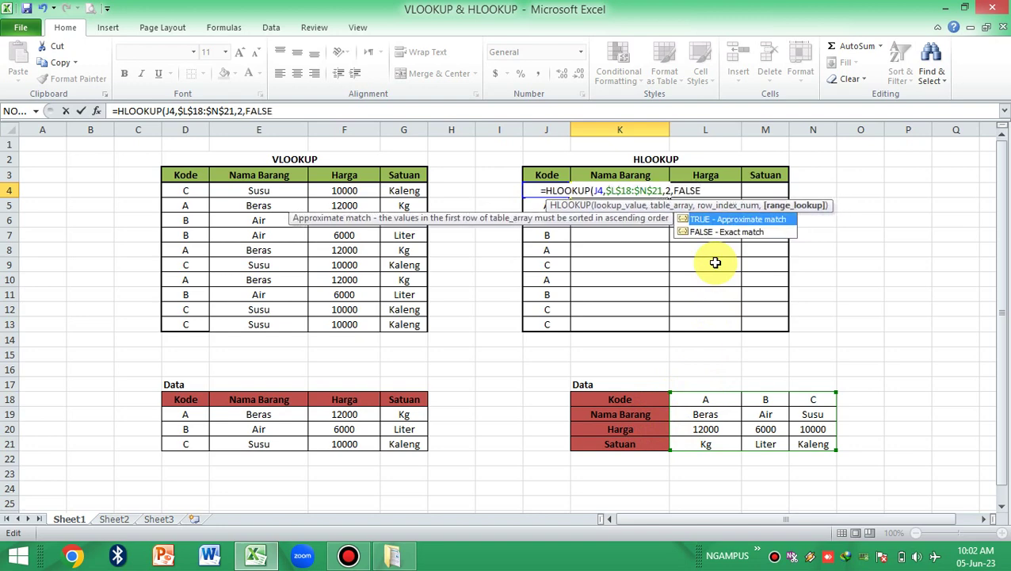
text())
key(Return)
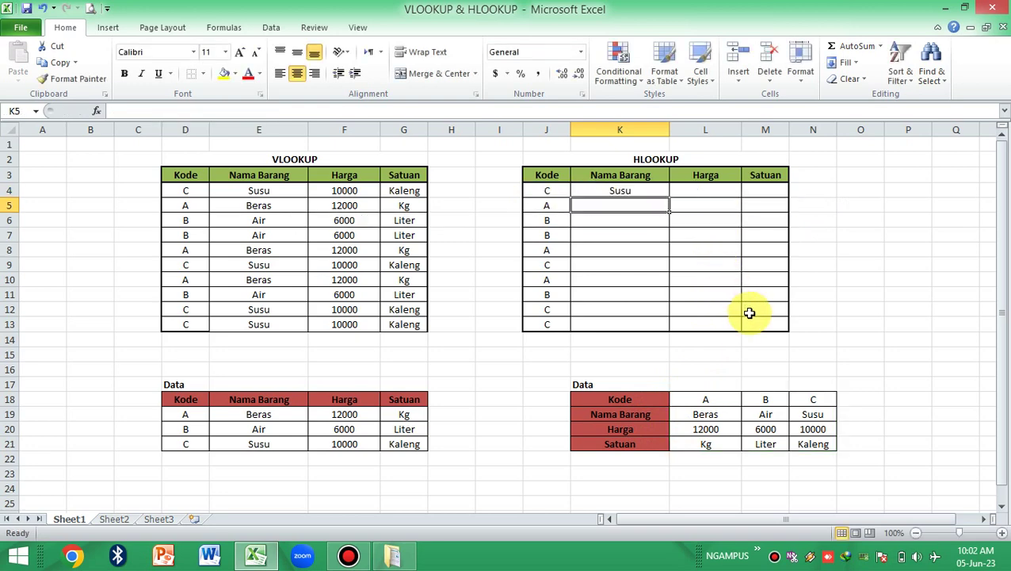
click(639, 193)
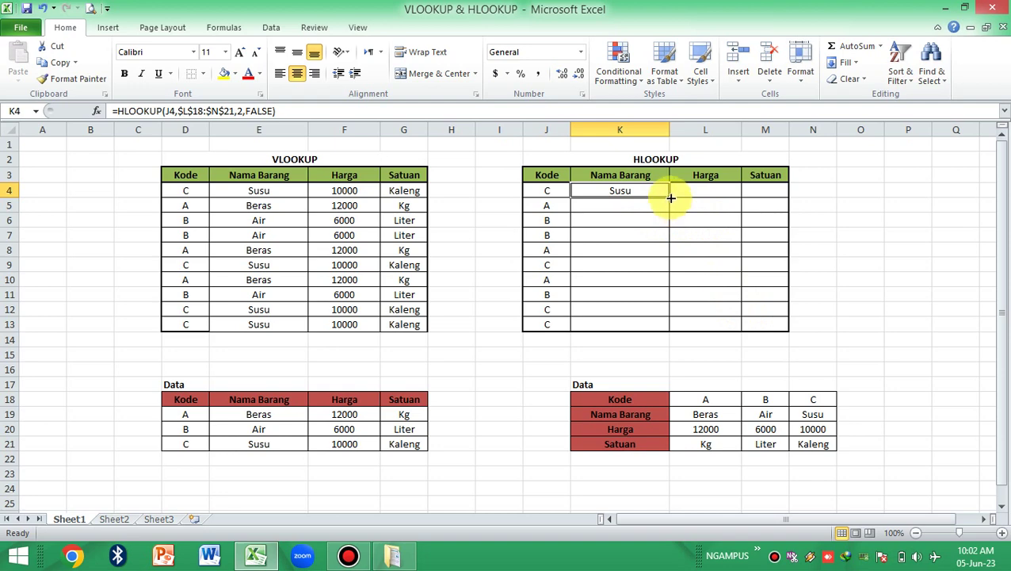
Copy K4's HLOOKUP down to K13, then start an HLOOKUP formula in L4.
double_click(670, 197)
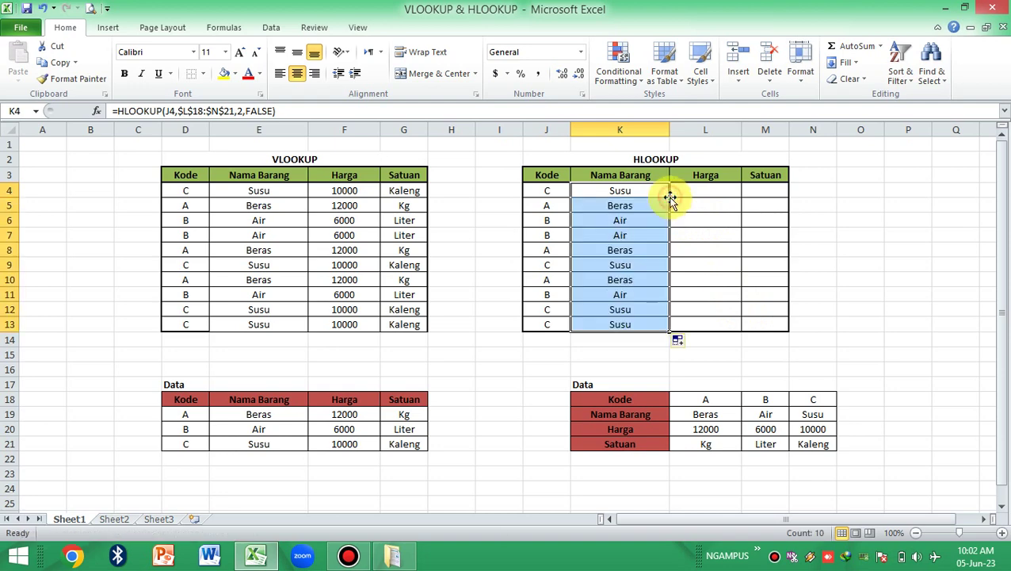
click(707, 244)
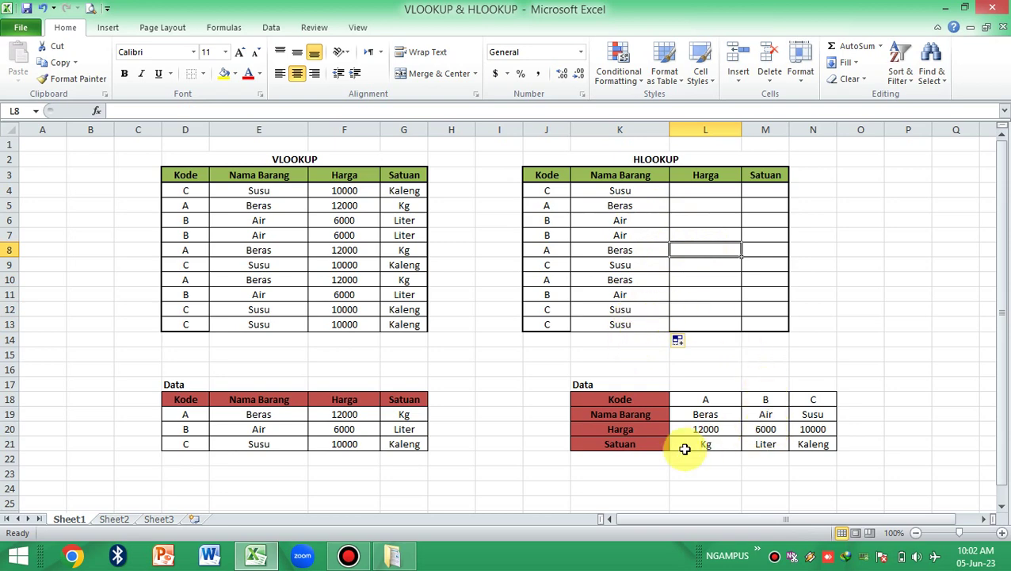
click(696, 191)
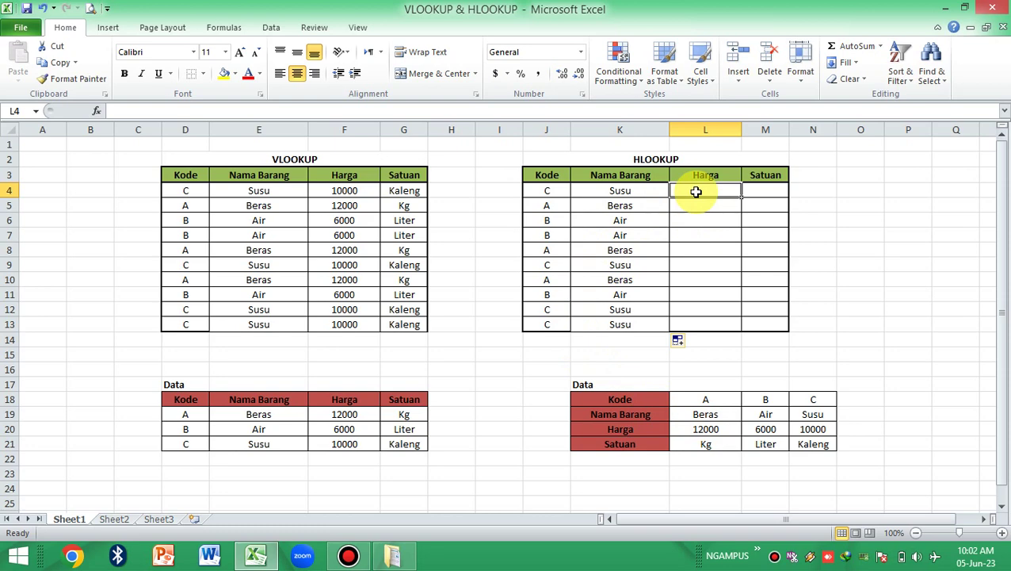
text(=H)
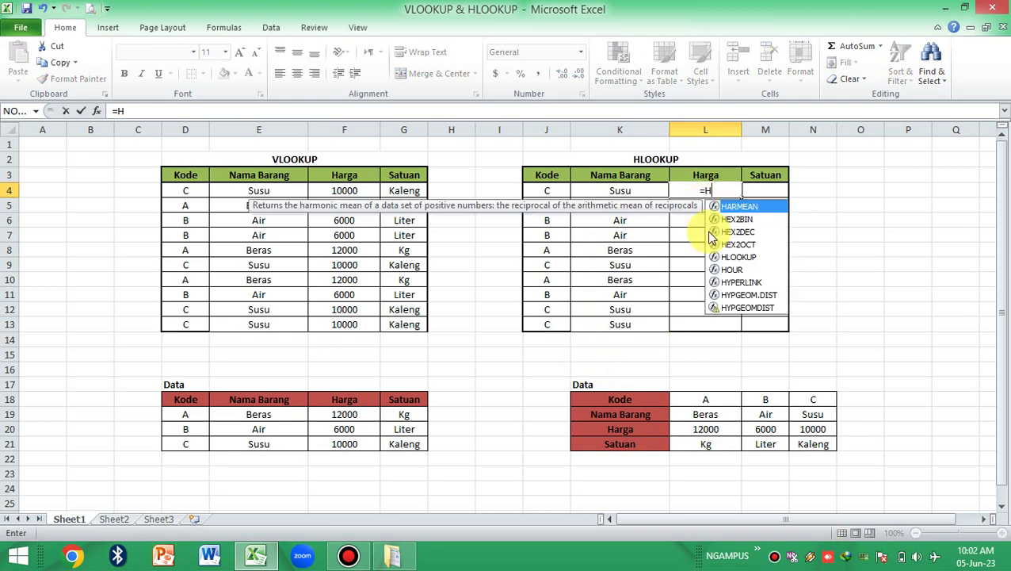
text(LOO)
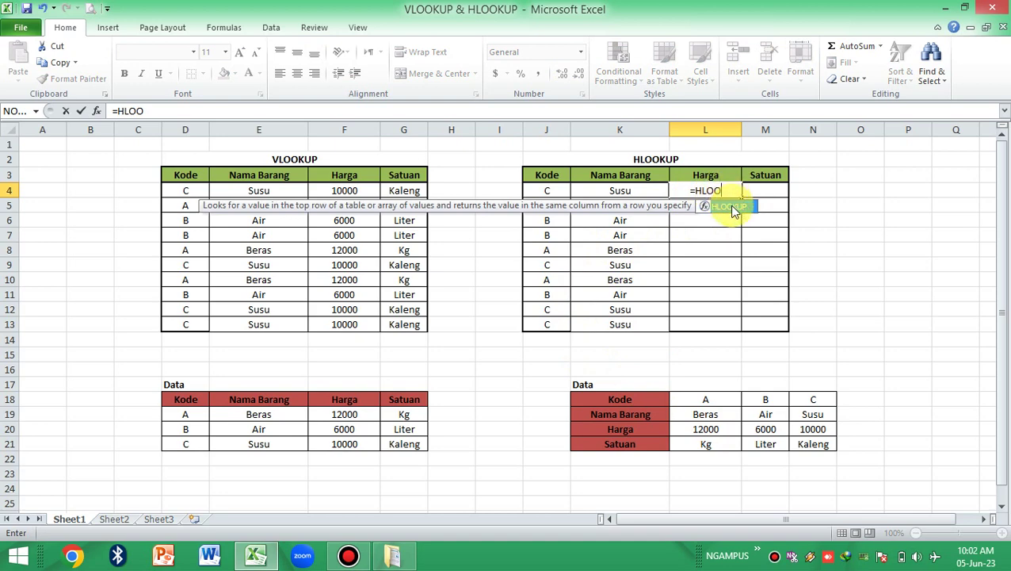
Give L4's HLOOKUP the lookup value J4 and the Data table L18:N21, removing a stray range.
double_click(726, 206)
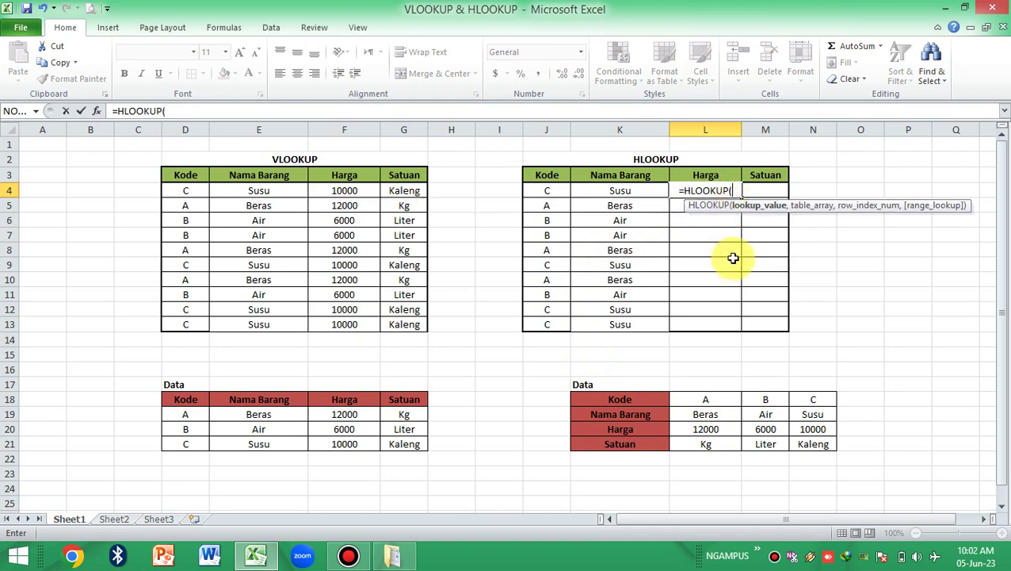
click(541, 194)
text(,)
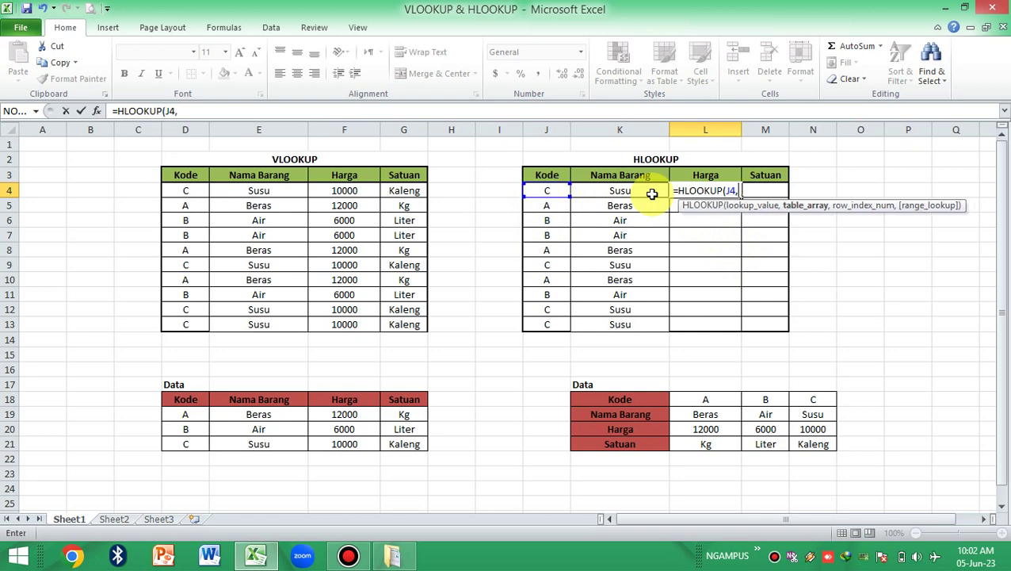
click(699, 399)
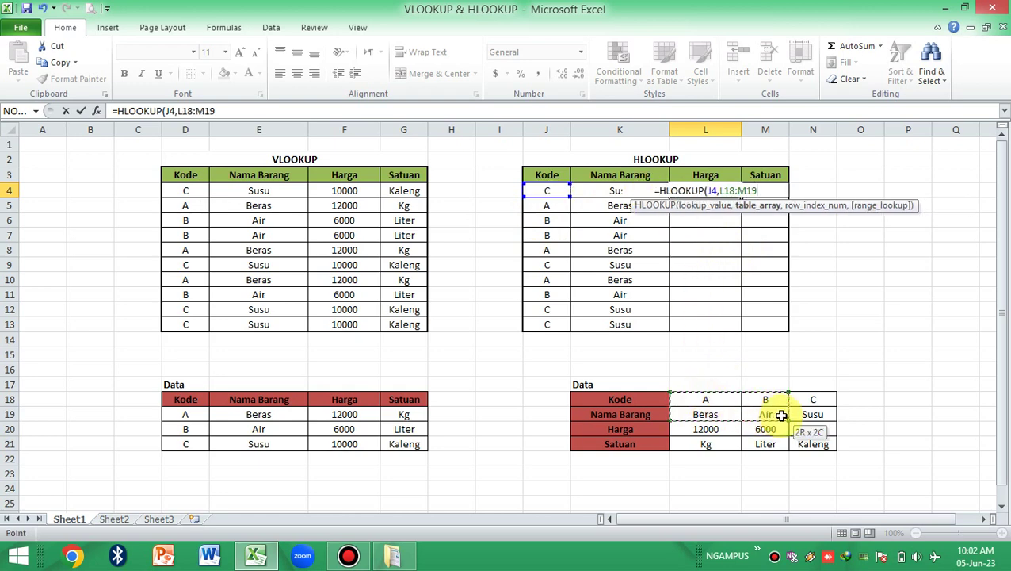
drag(699, 399, 814, 444)
key(Left)
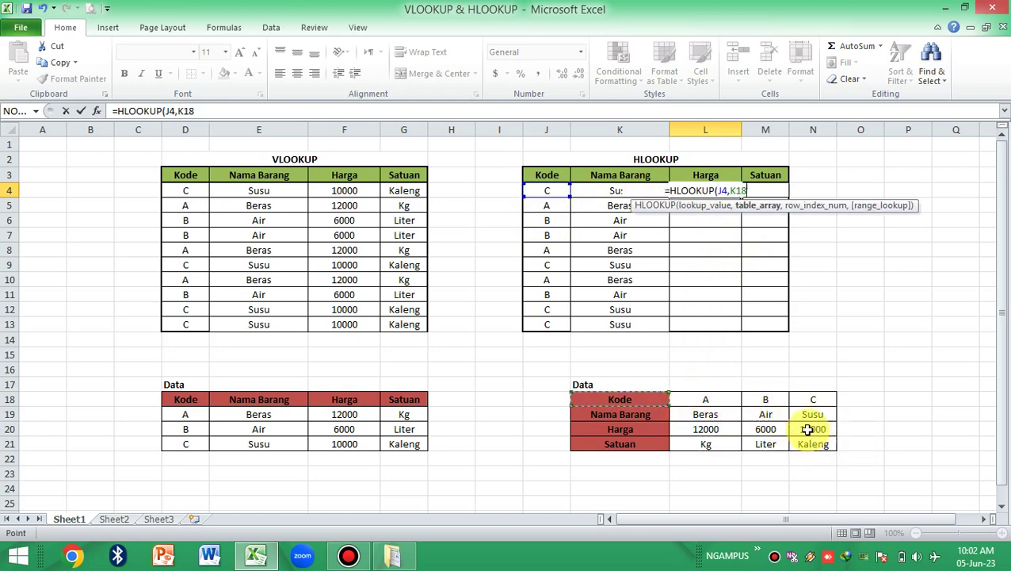
key(Left)
key(Left)
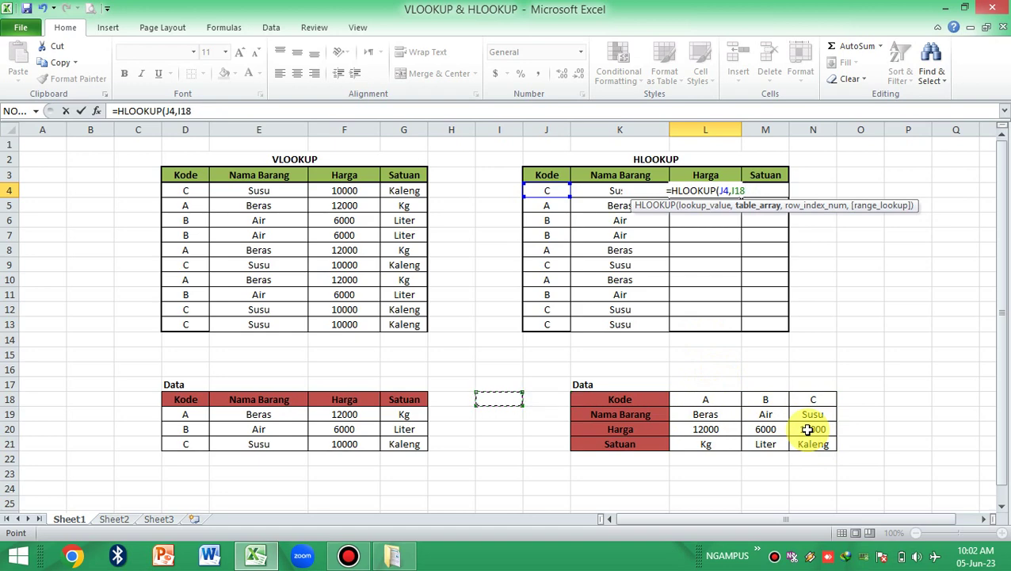
key(ctrl+Up)
key(BackSpace)
key(BackSpace)
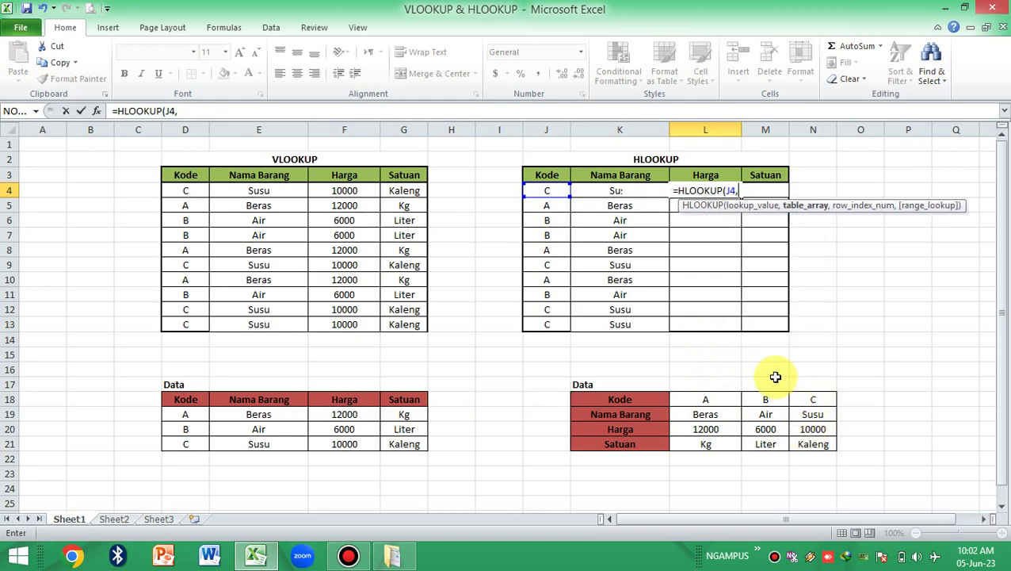
drag(725, 400, 812, 444)
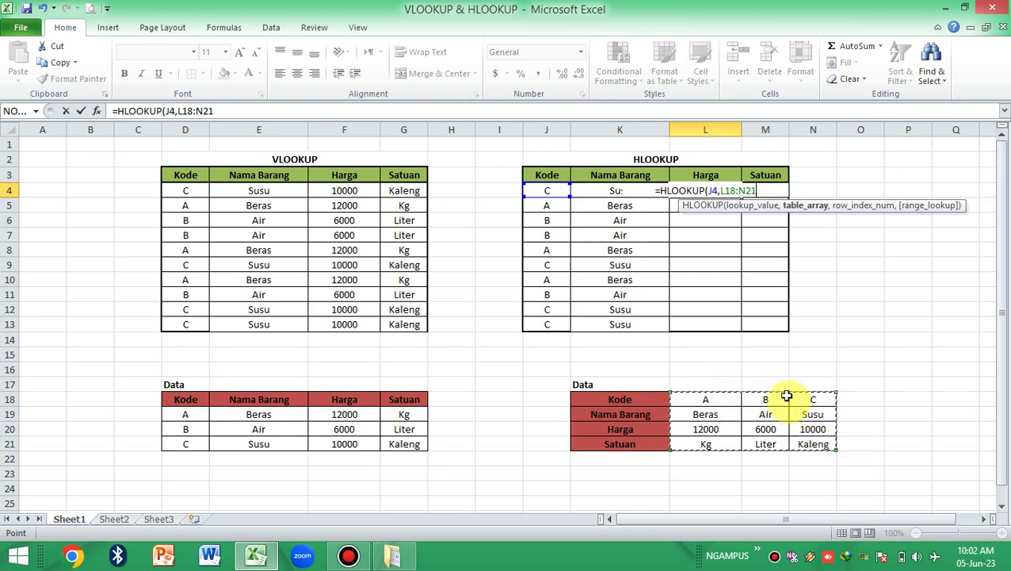
Lock the range to $L$18:$N$21 and complete the formula with row 3 and FALSE.
click(724, 191)
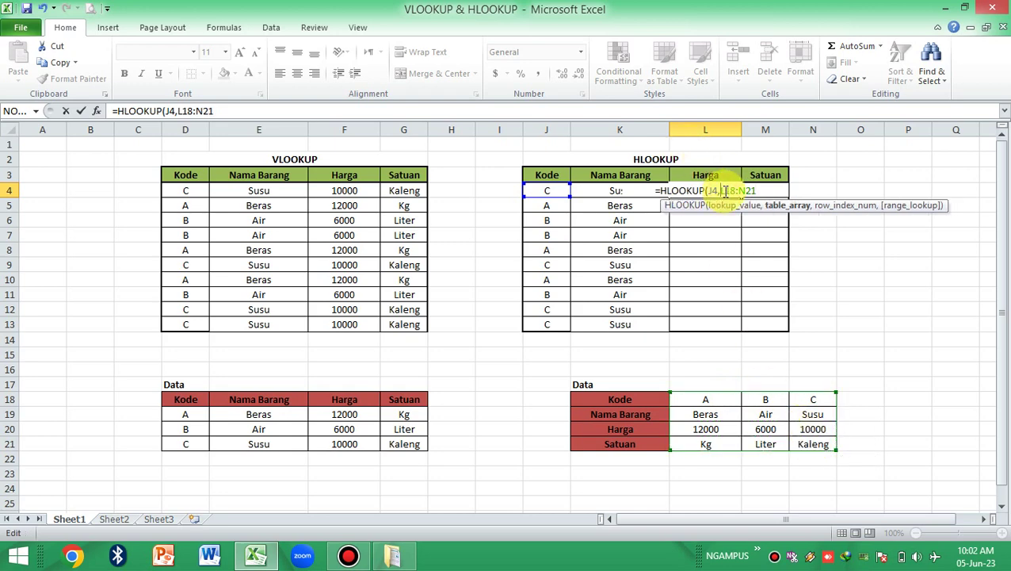
text($)
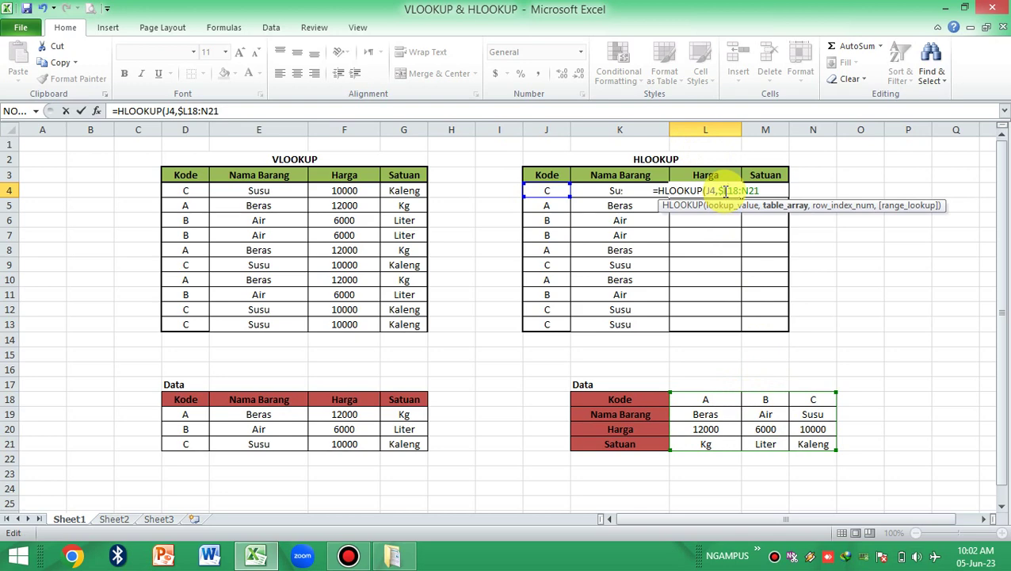
click(726, 191)
text($)
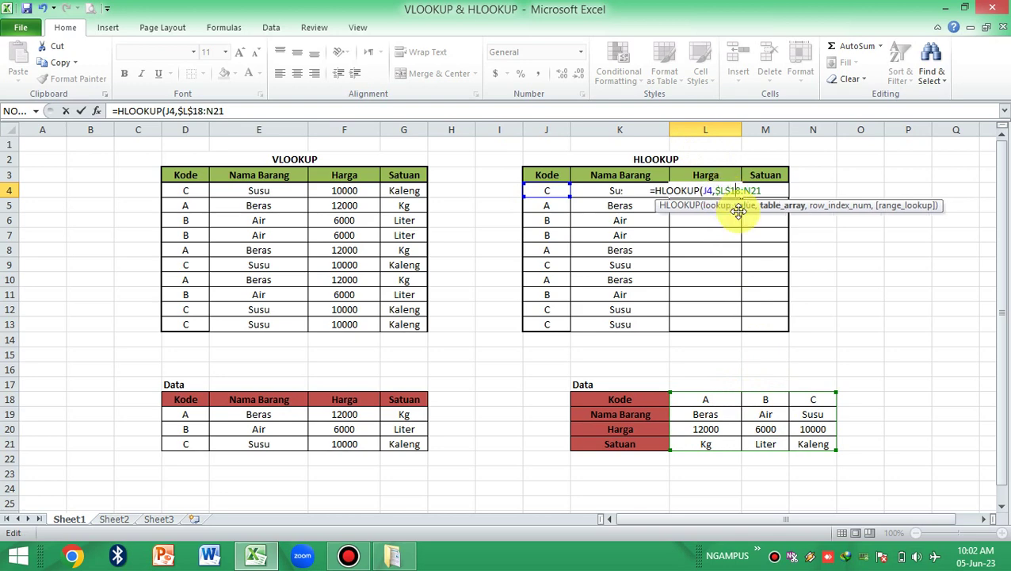
text($N)
text($N$)
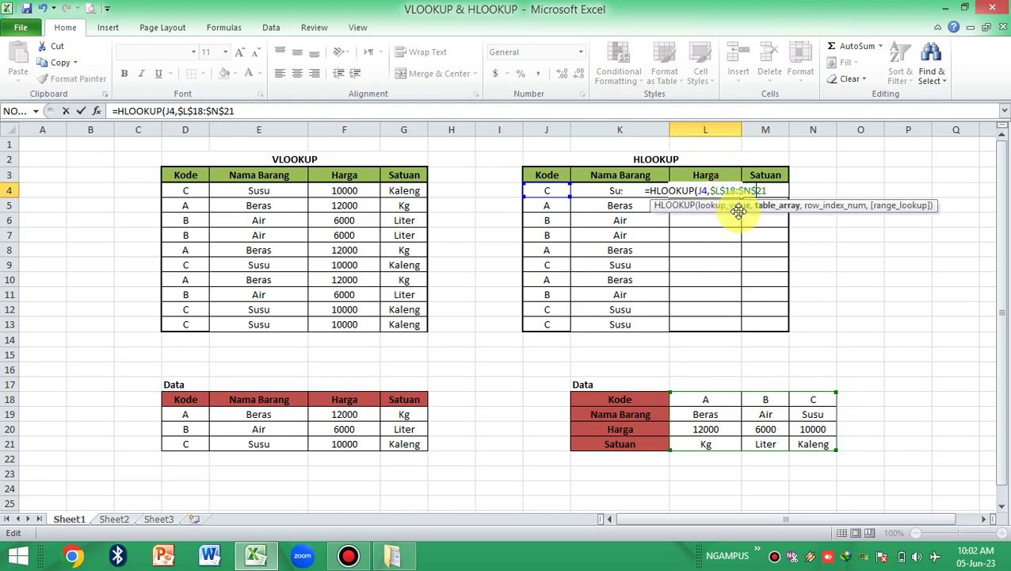
text(,)
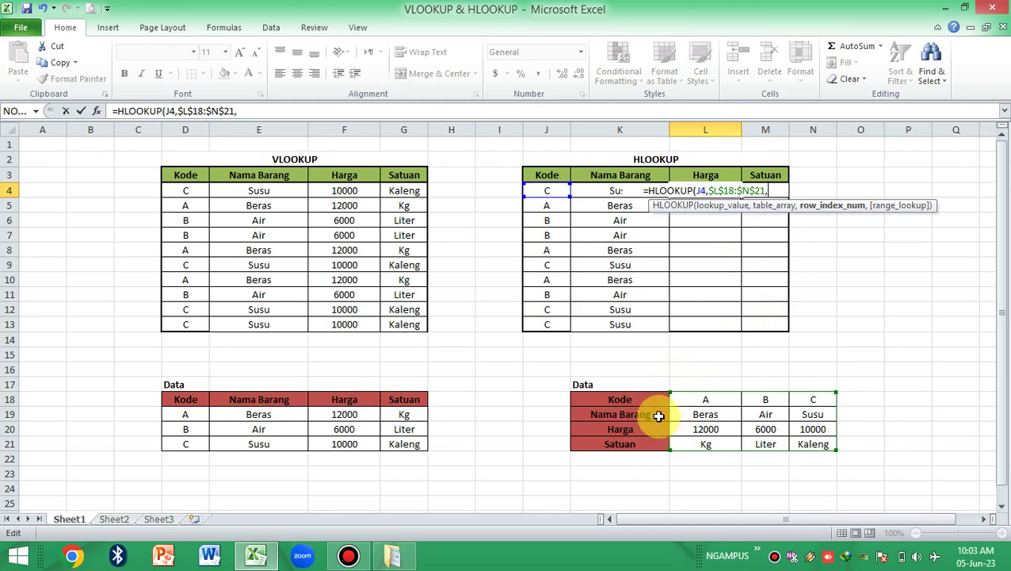
text(3)
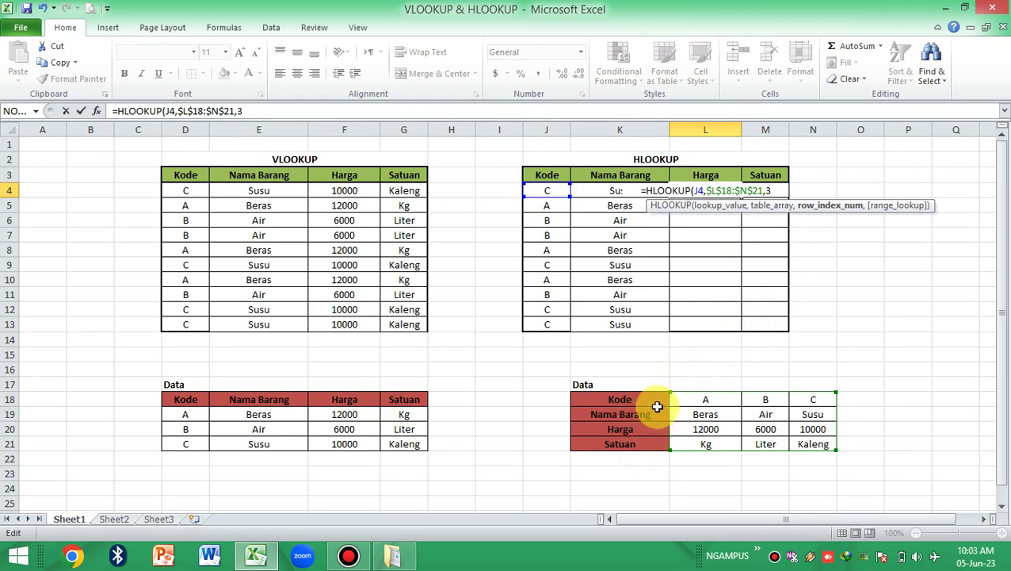
text(,FALS)
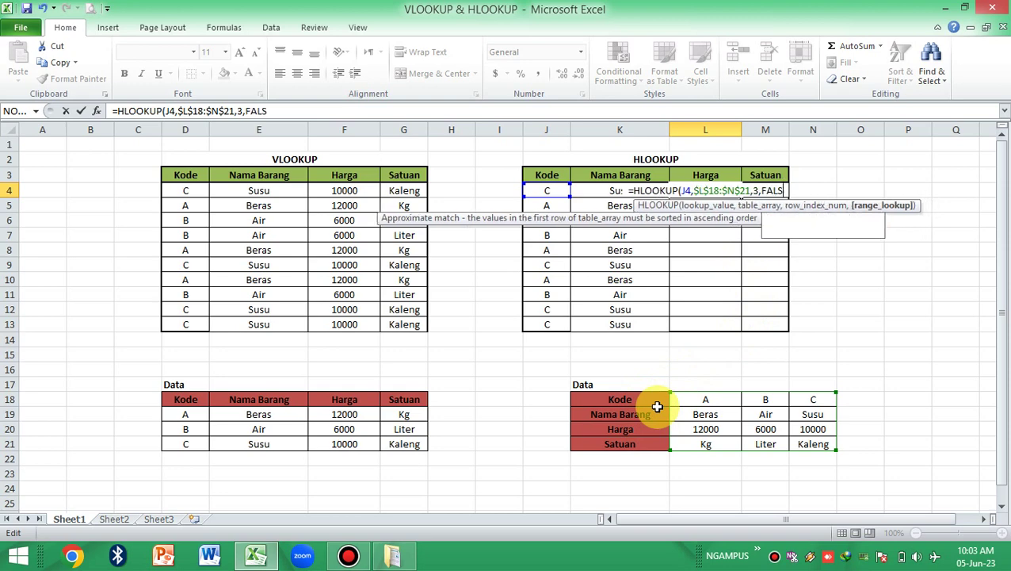
text(E))
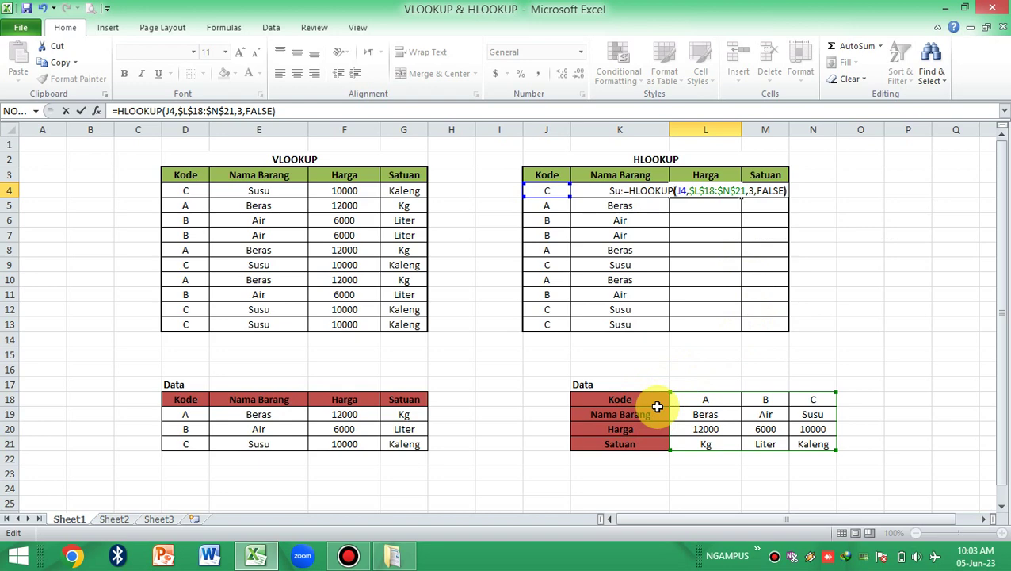
key(Left)
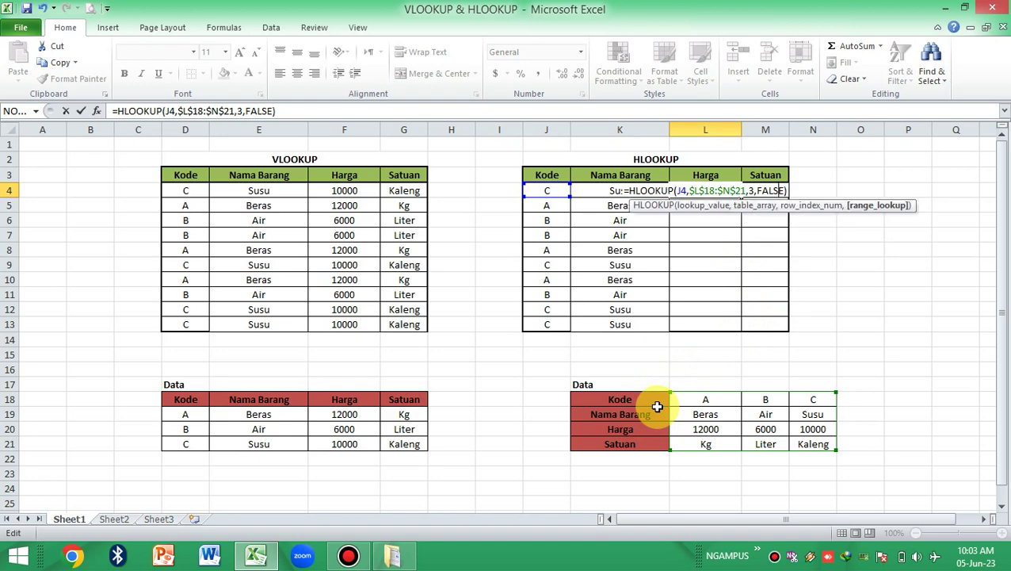
Commit L4's price formula and copy it down to L13, showing 10000, 12000 or 6000 per code.
key(Return)
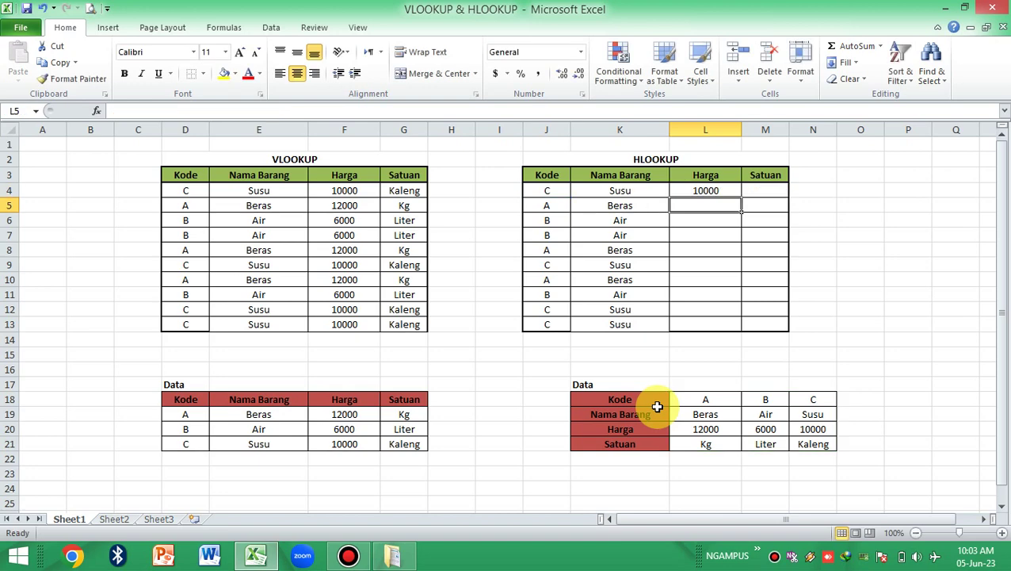
click(726, 193)
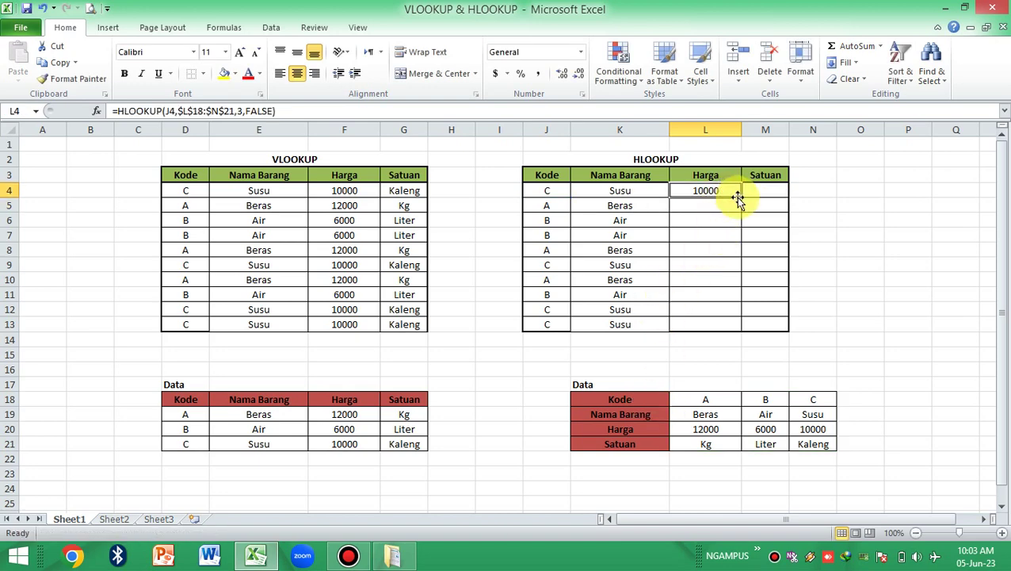
double_click(742, 195)
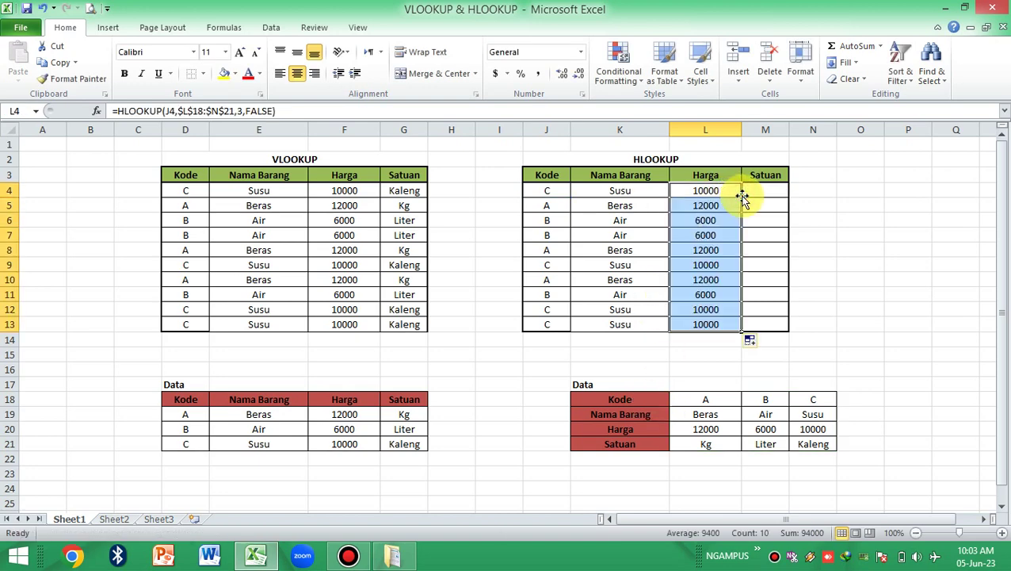
click(767, 295)
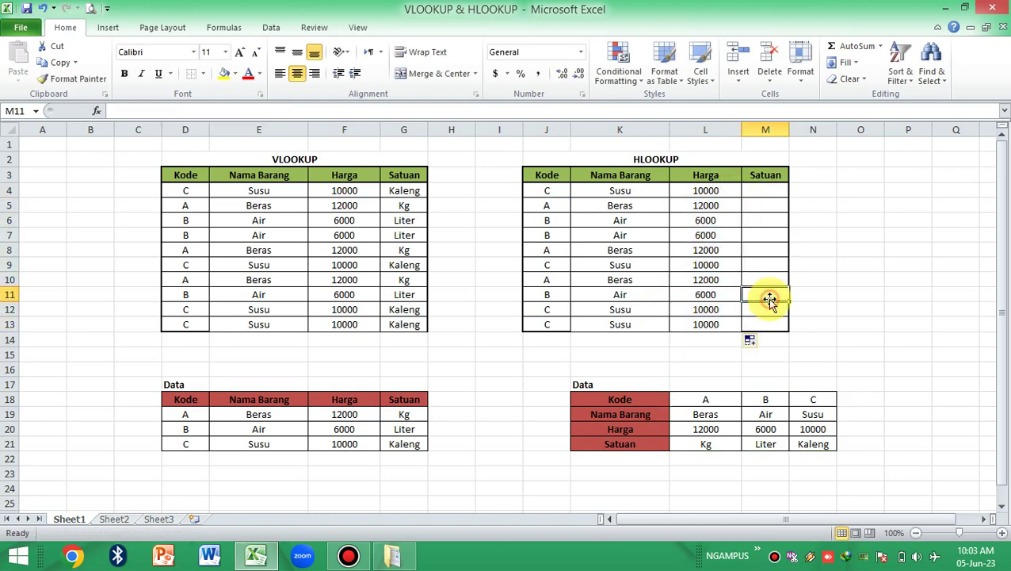
click(779, 197)
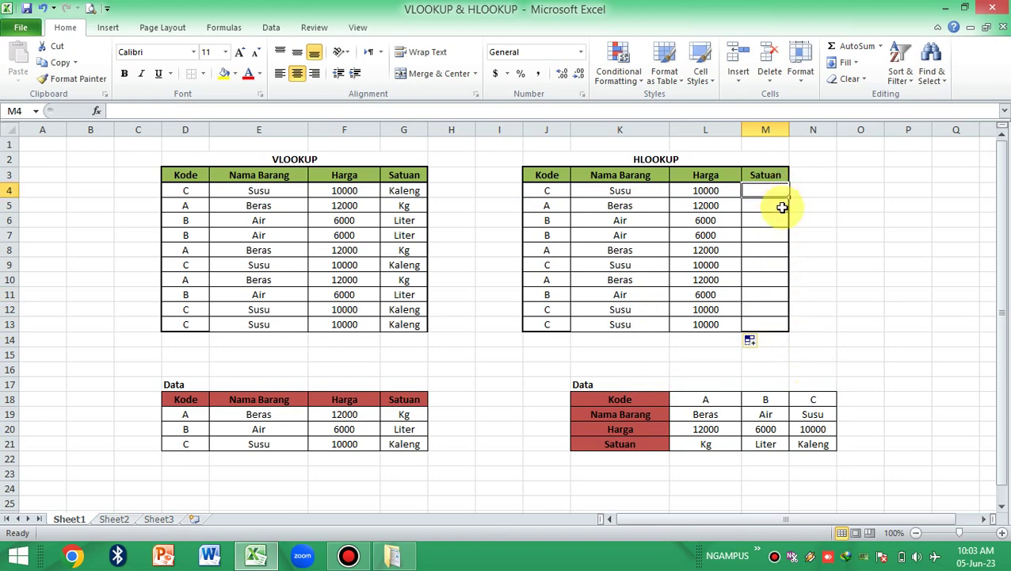
Enter =HLOOKUP(J4,$L$18:$N$21,4,FALSE) in M4 so it shows Kaleng for code C.
text(=)
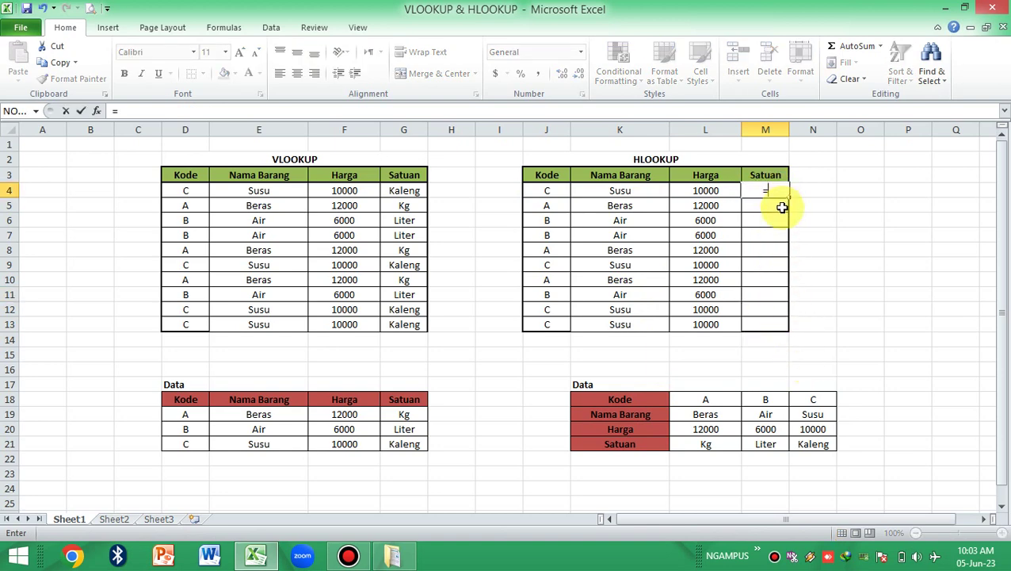
text(HLOO)
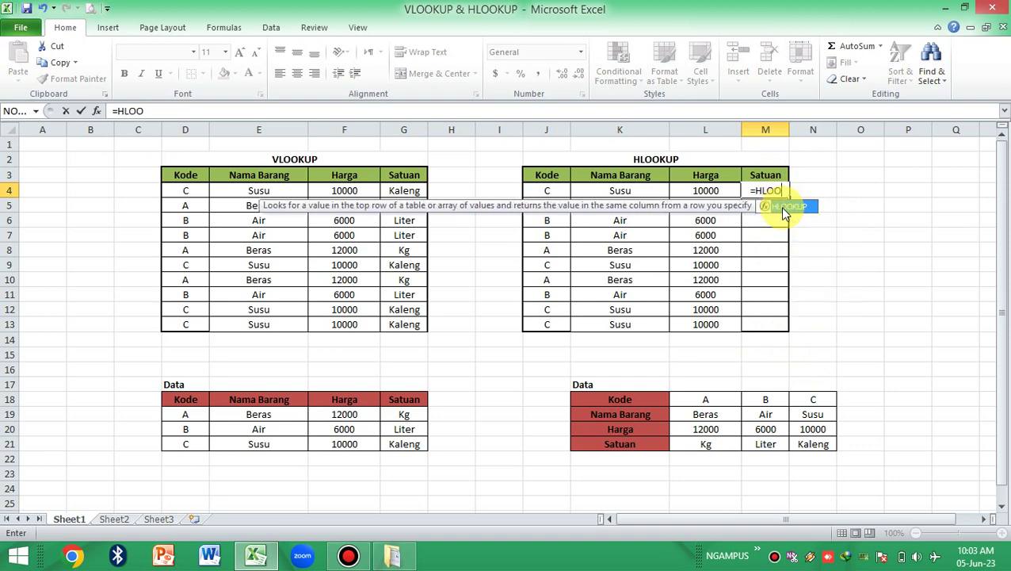
double_click(785, 208)
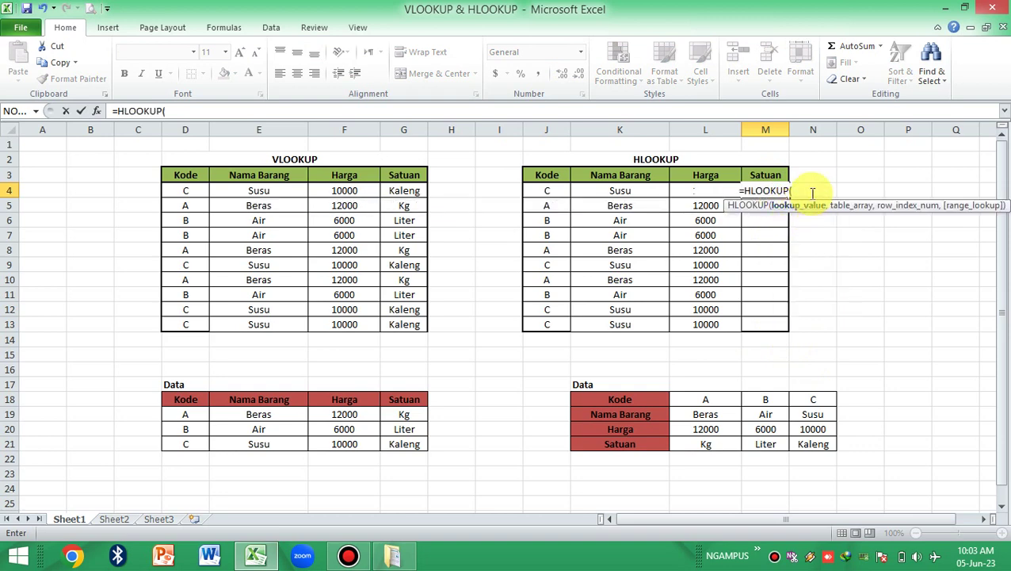
click(552, 192)
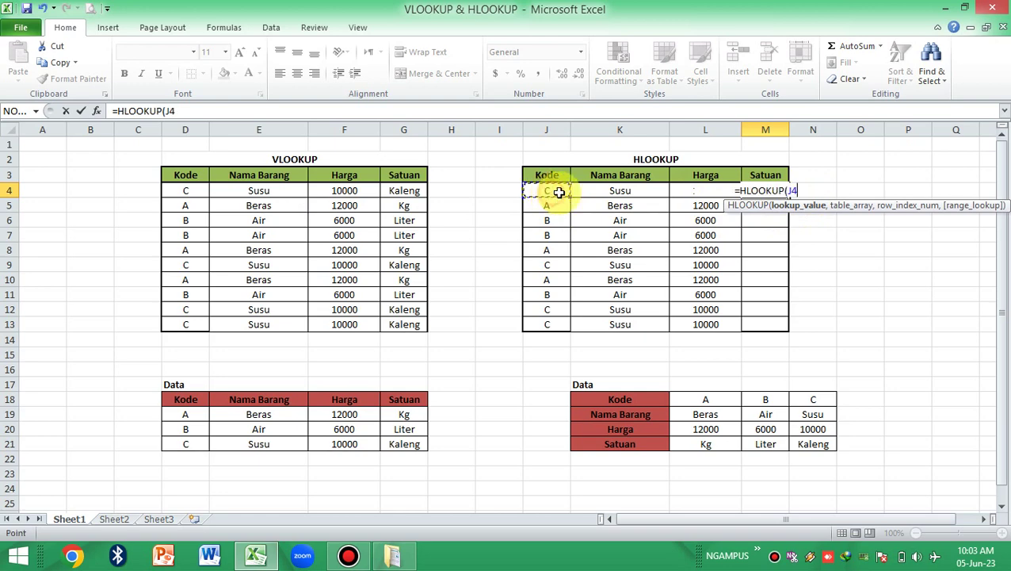
text(,)
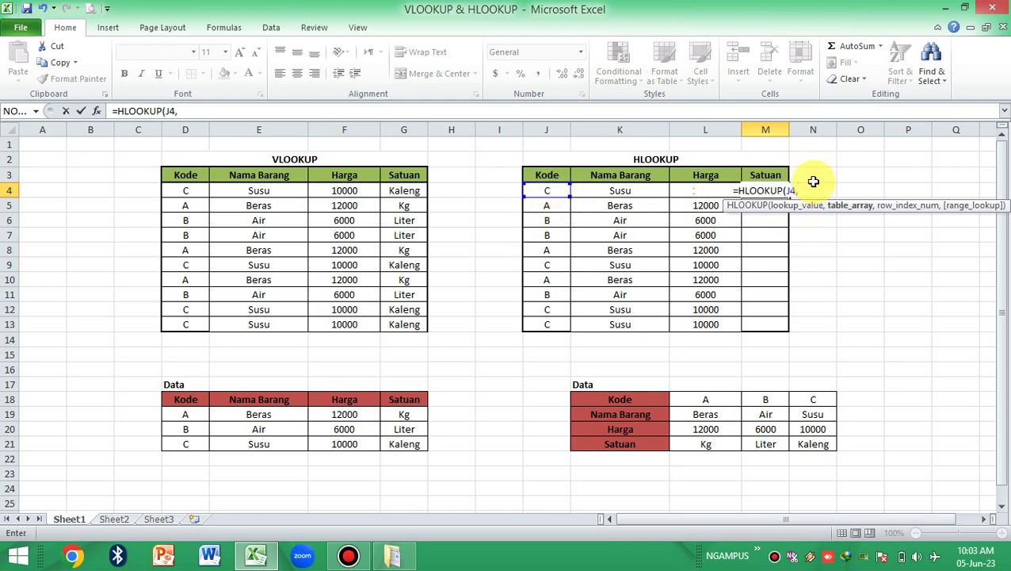
mouse_move(689, 401)
mouse_down()
mouse_move(797, 429)
mouse_move(812, 444)
mouse_up()
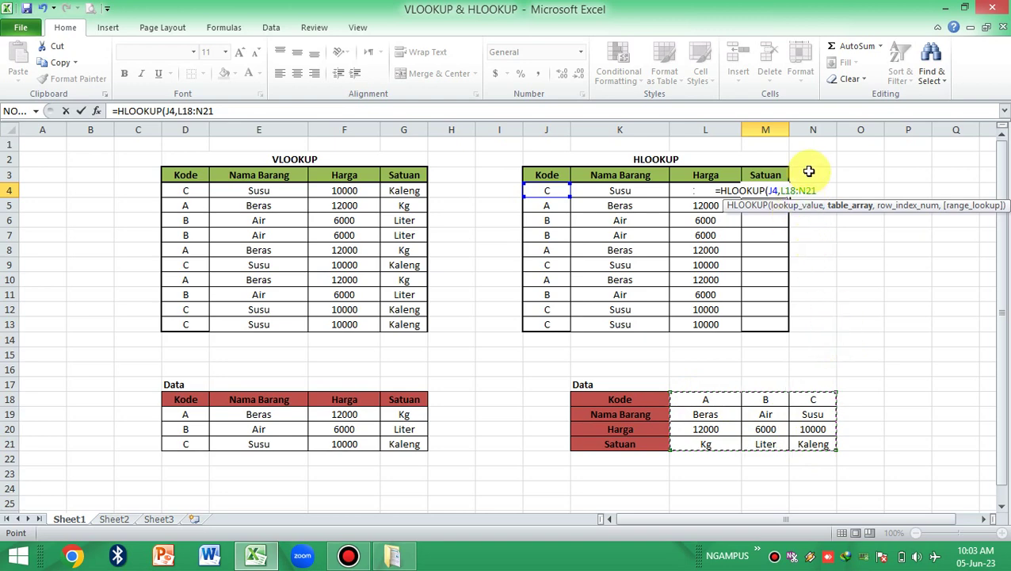
click(794, 189)
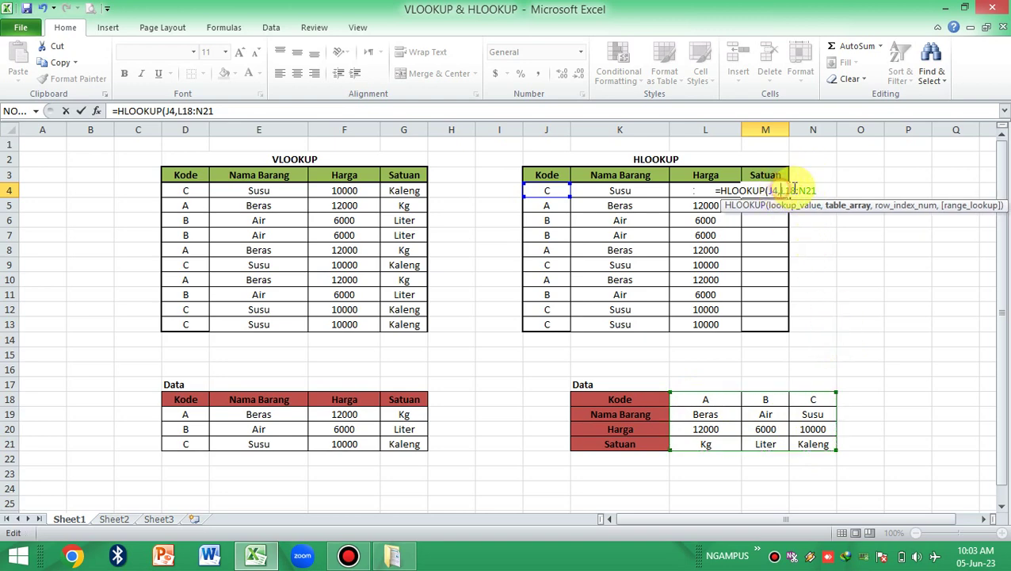
text($L)
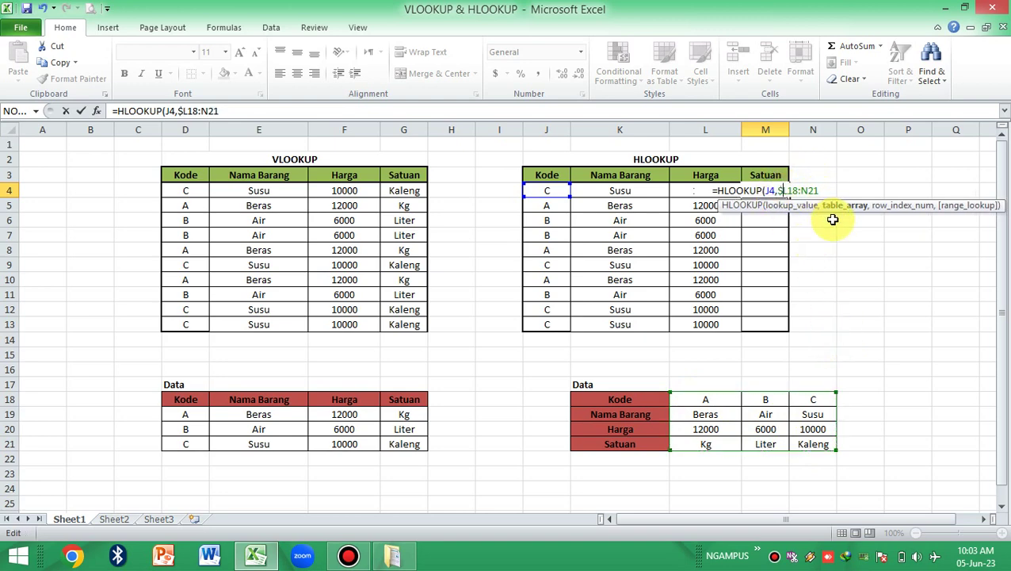
text($18:$)
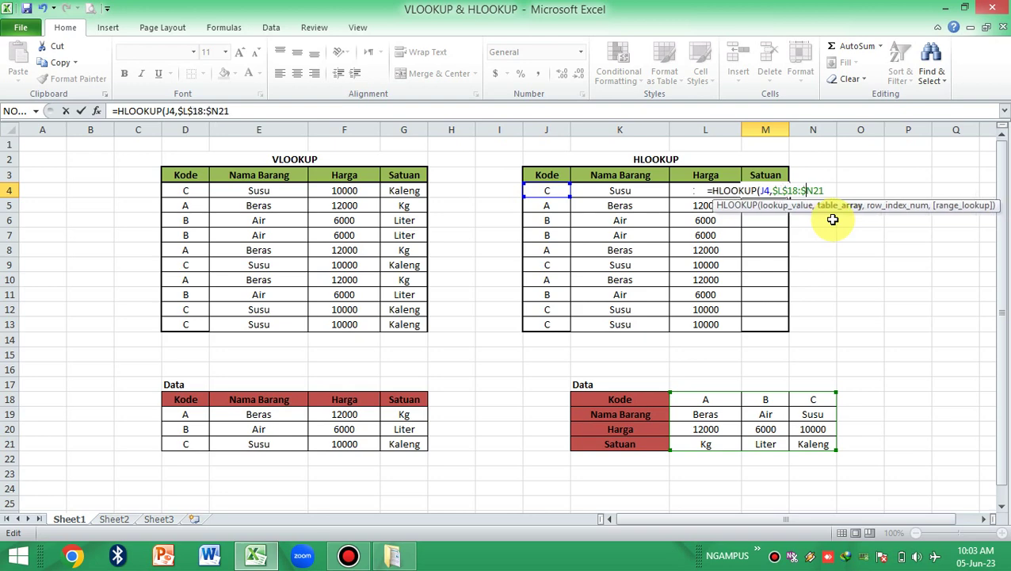
key(Right)
text($21,)
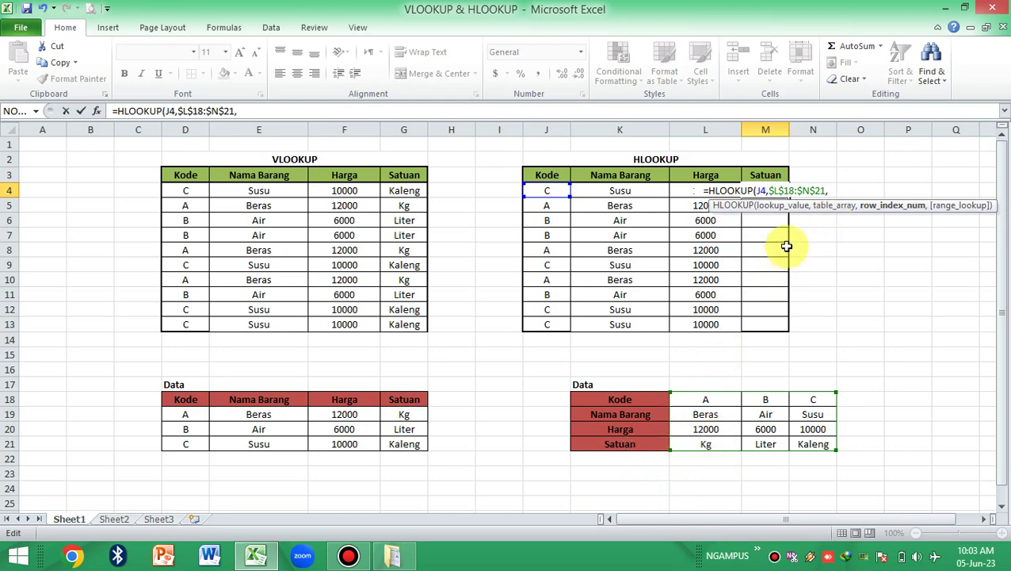
text(4)
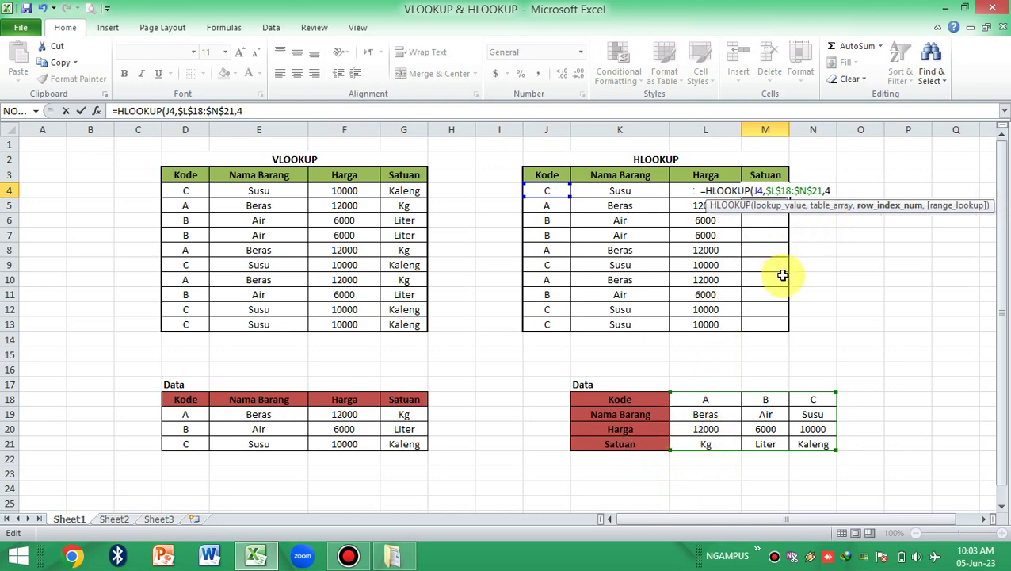
text(,FALS)
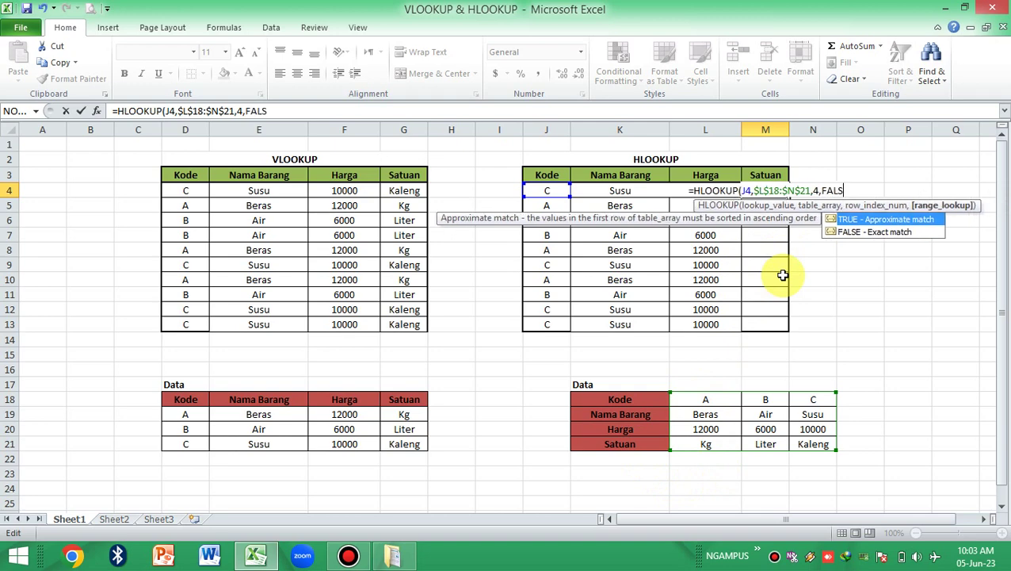
text(E))
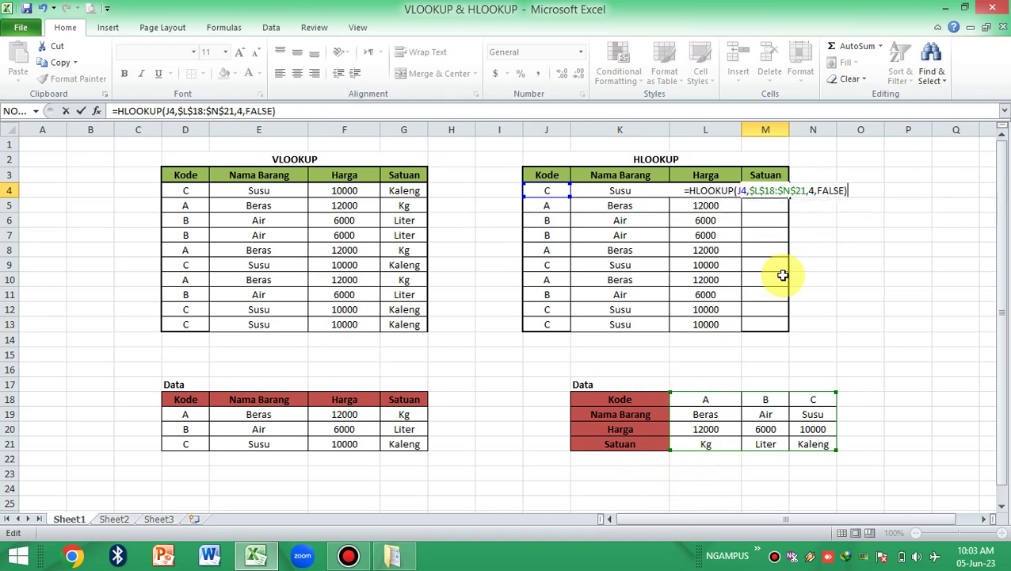
key(Return)
click(780, 192)
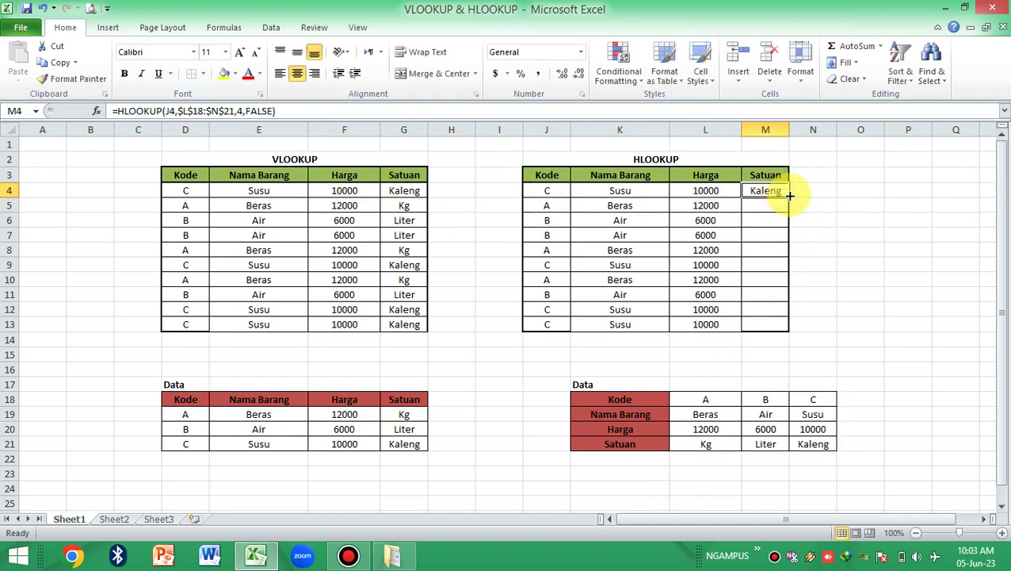
Copy M4's Satuan formula down to M13, giving Kaleng, Kg or Liter per code.
double_click(781, 193)
click(834, 292)
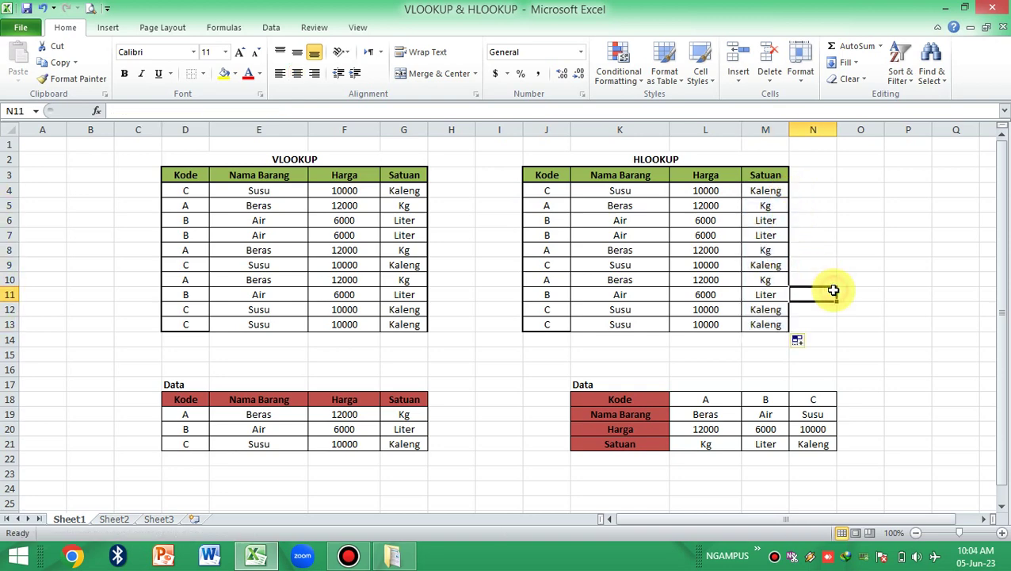
click(831, 353)
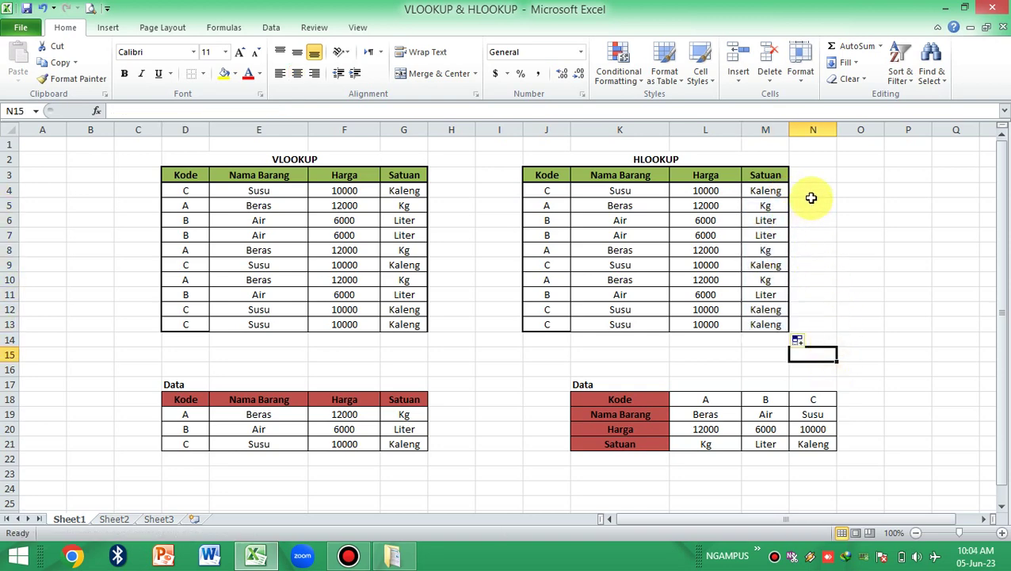
click(814, 234)
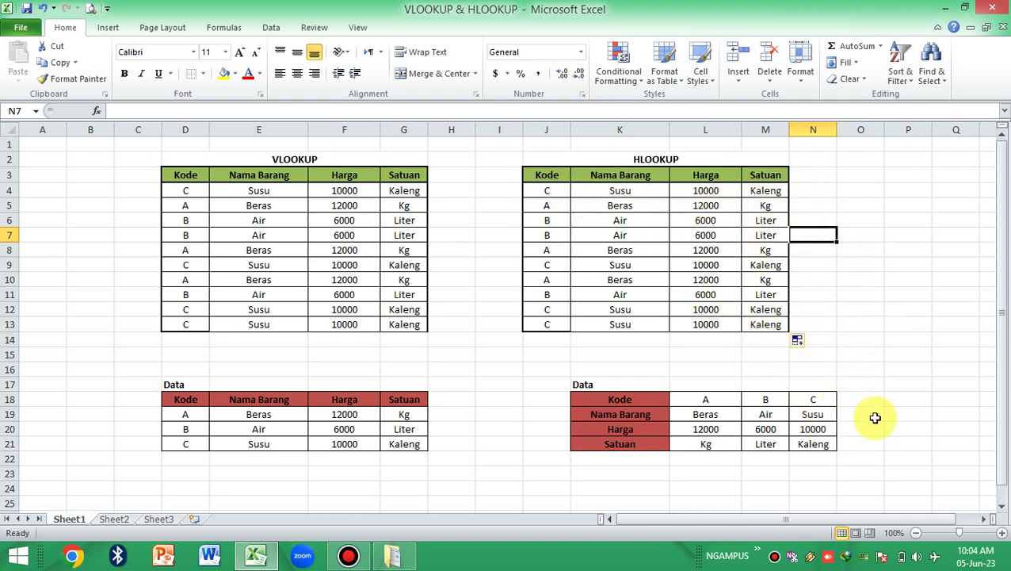
click(865, 444)
click(867, 357)
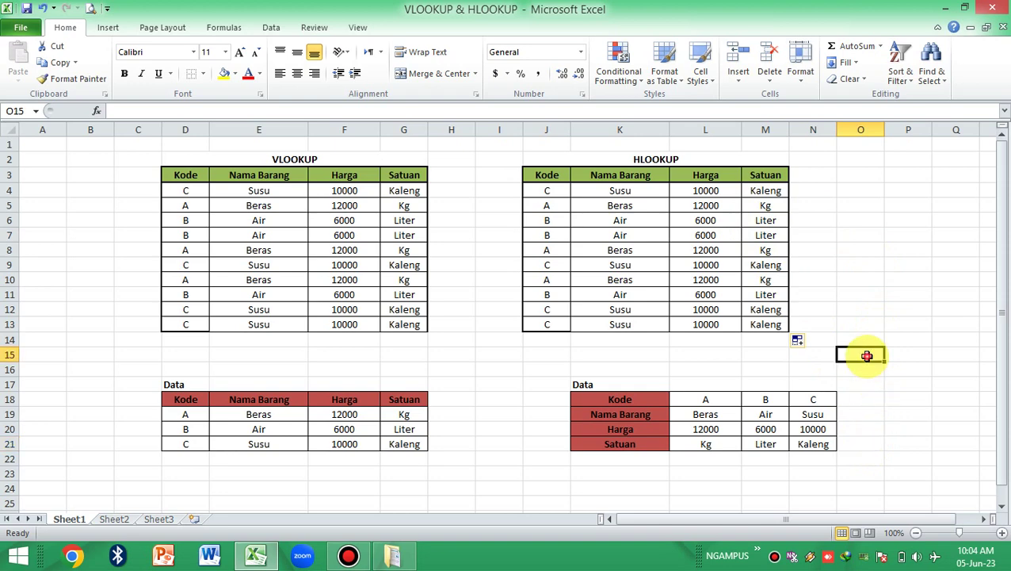